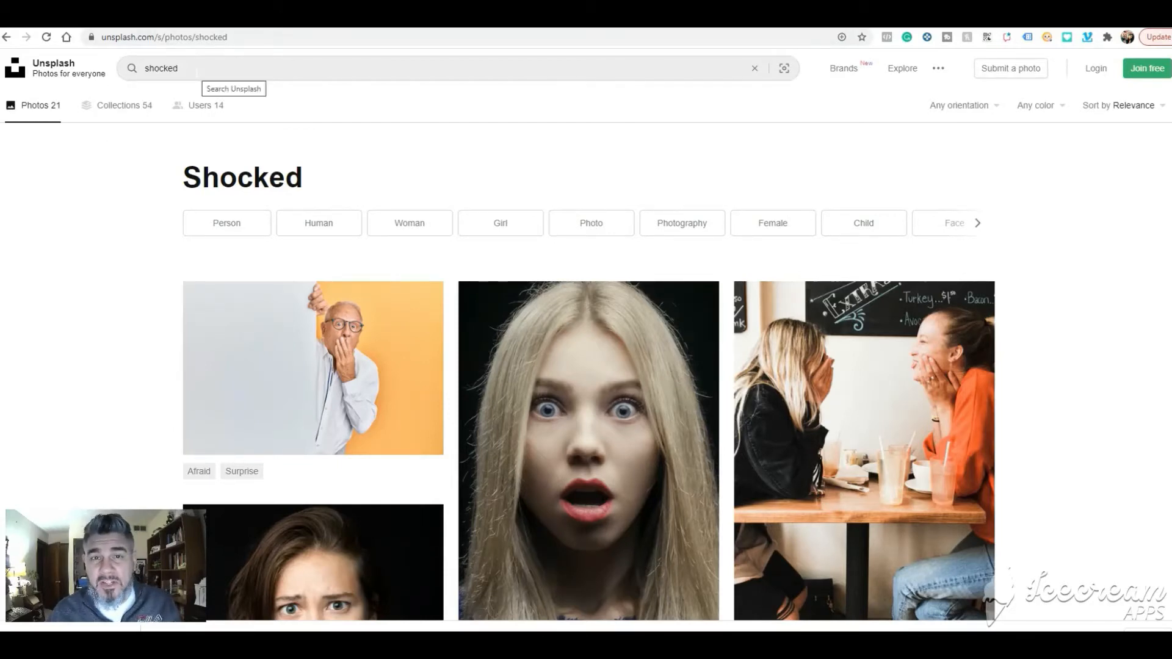
- Download the photo of the woman in a grey knit cap holding a finger to her lips from the shocked results
scroll(251, 207, "down", 2)
scroll(361, 278, "down", 1)
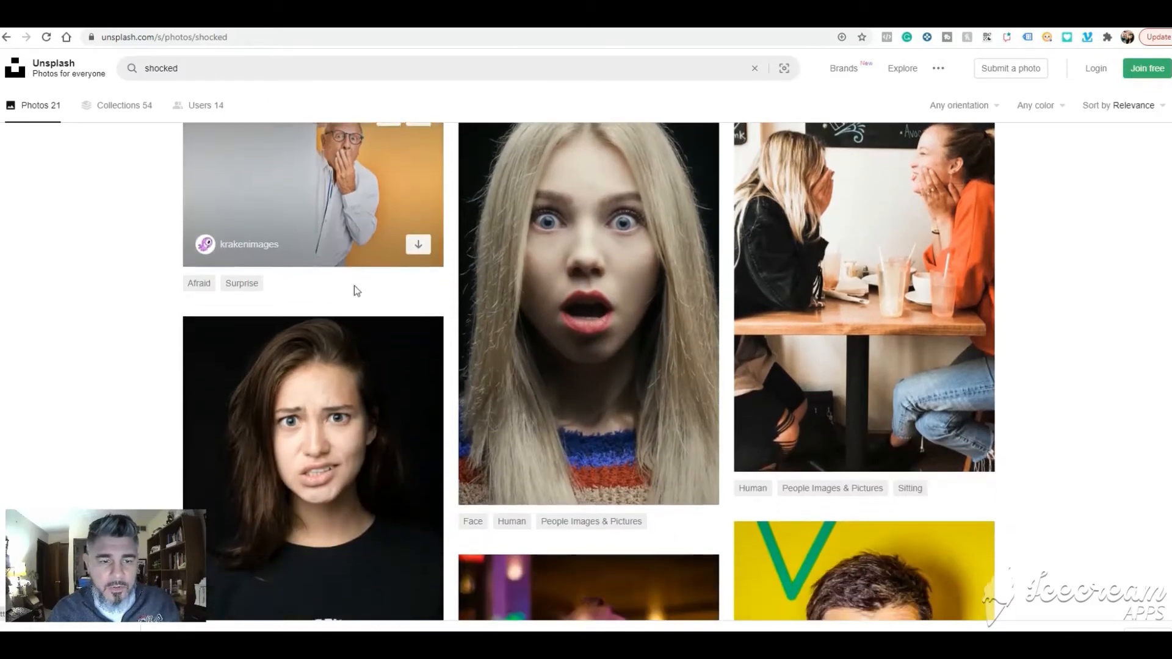
scroll(292, 359, "up", 1)
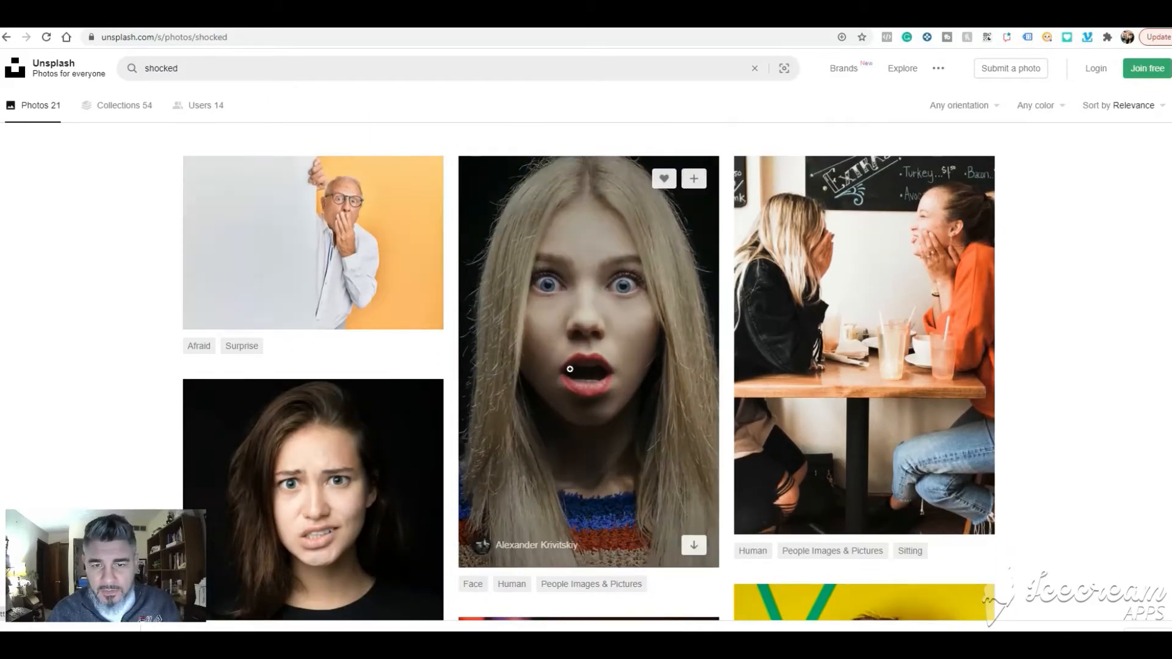
scroll(584, 370, "down", 1)
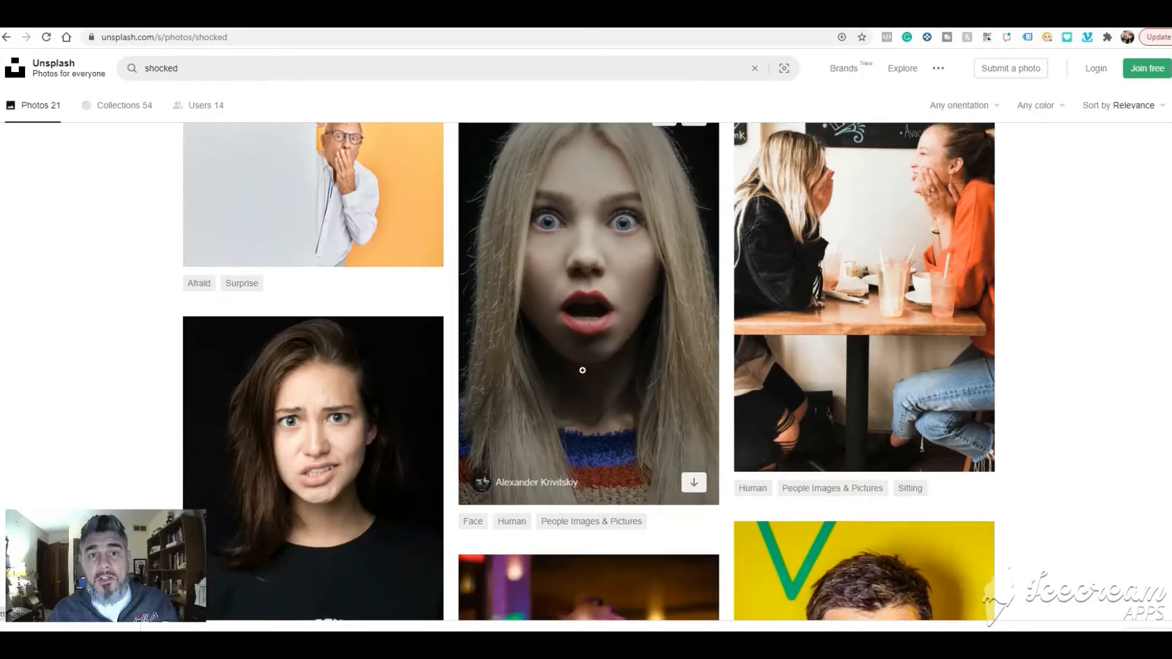
scroll(398, 362, "down", 5)
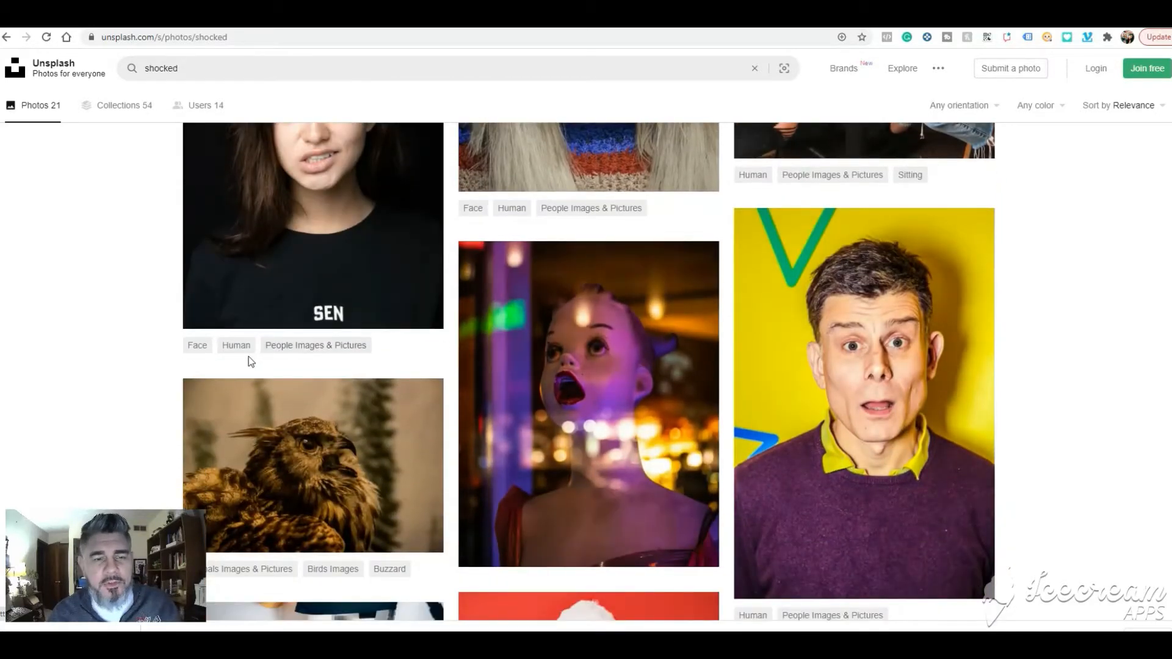
scroll(248, 357, "down", 1)
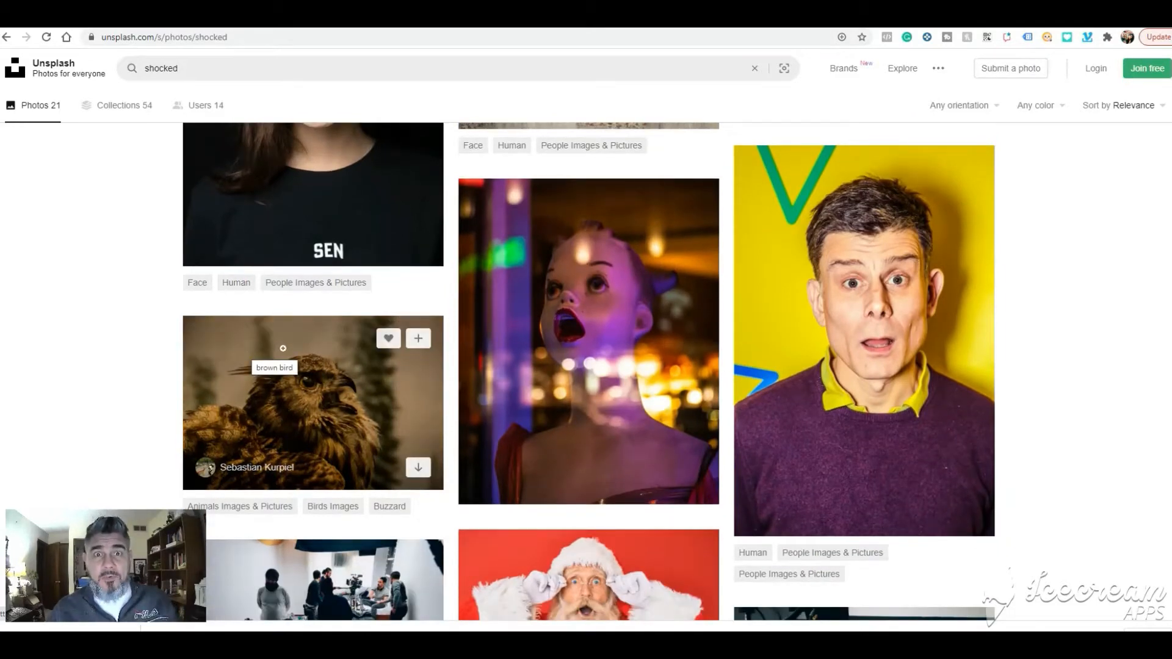
scroll(283, 348, "down", 2)
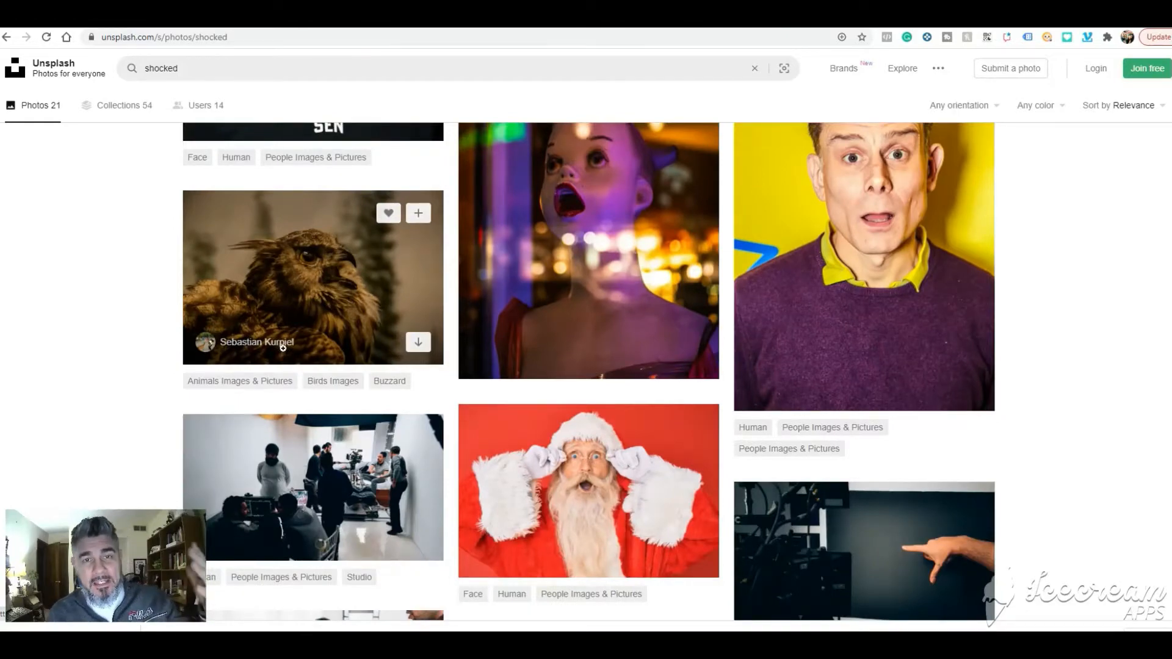
scroll(283, 348, "down", 4)
scroll(397, 356, "down", 10)
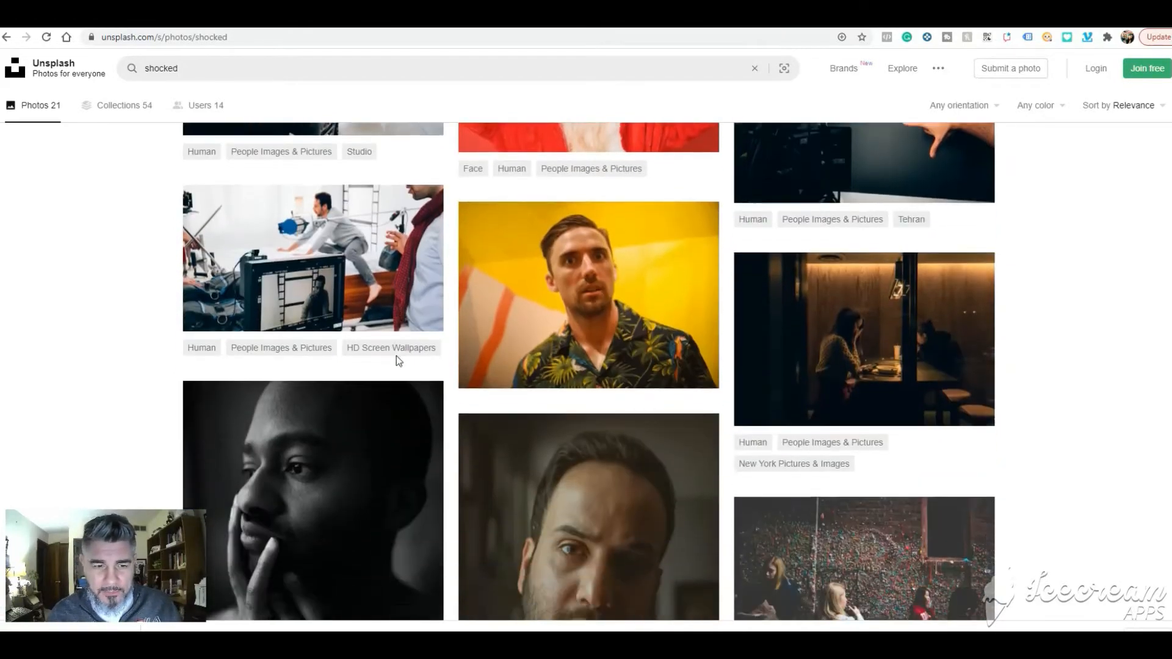
scroll(254, 315, "down", 6)
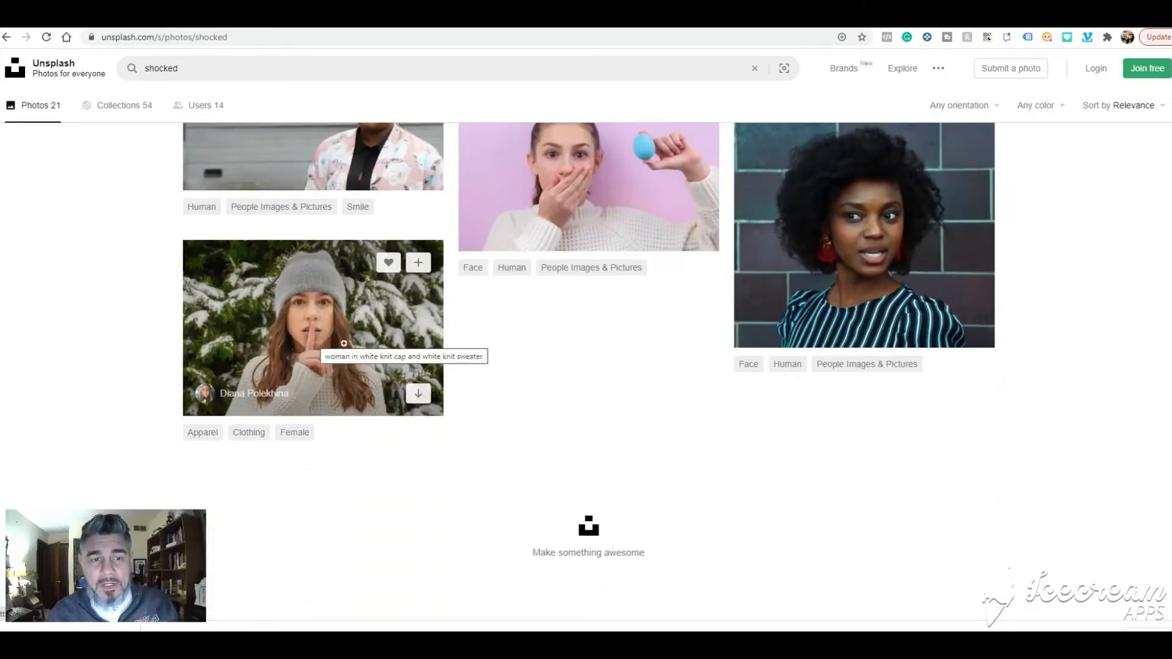
left_click(418, 394)
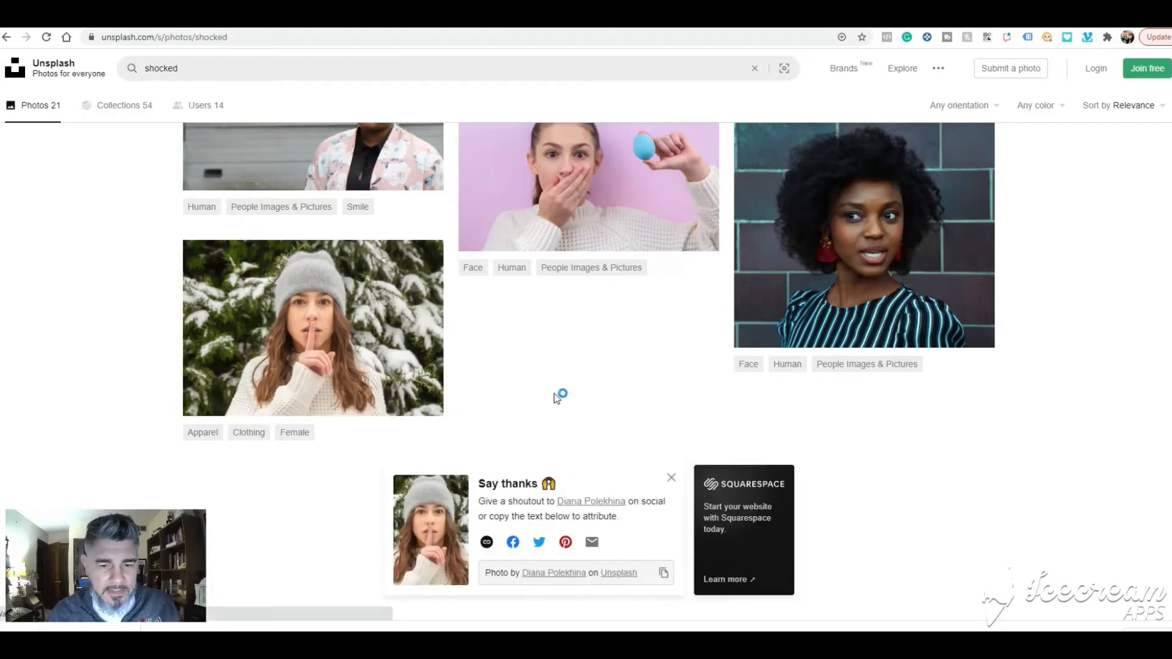
- Switch to remove.bg and upload the newly downloaded knit-cap photo from the Downloads folder
left_click(570, 579)
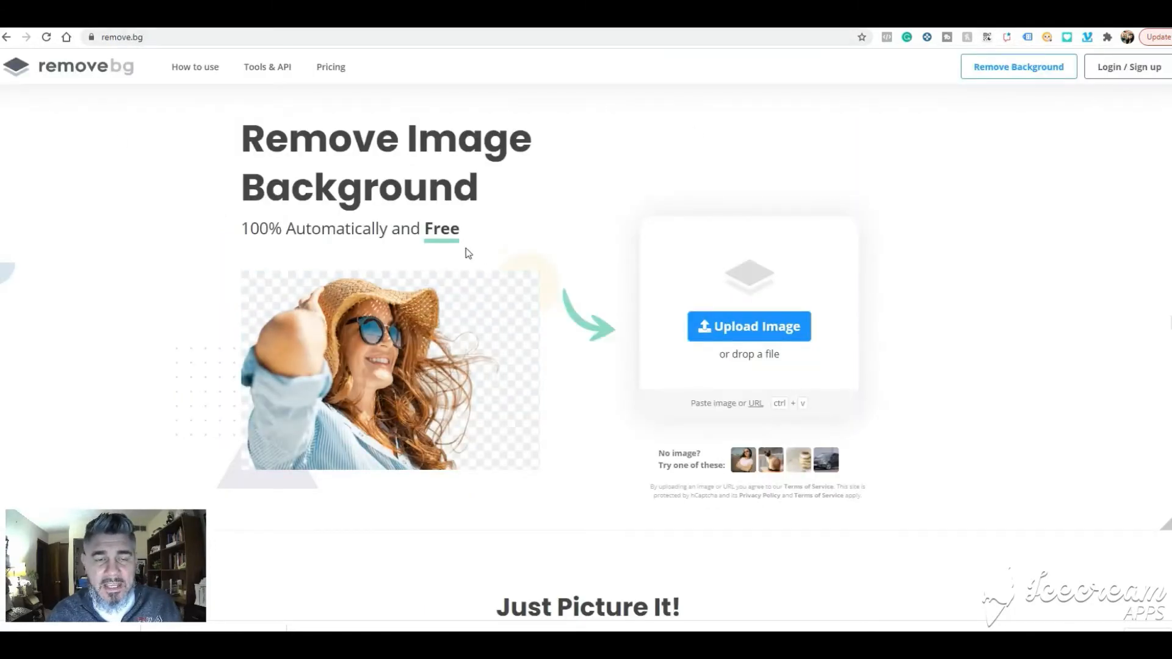
left_click(733, 330)
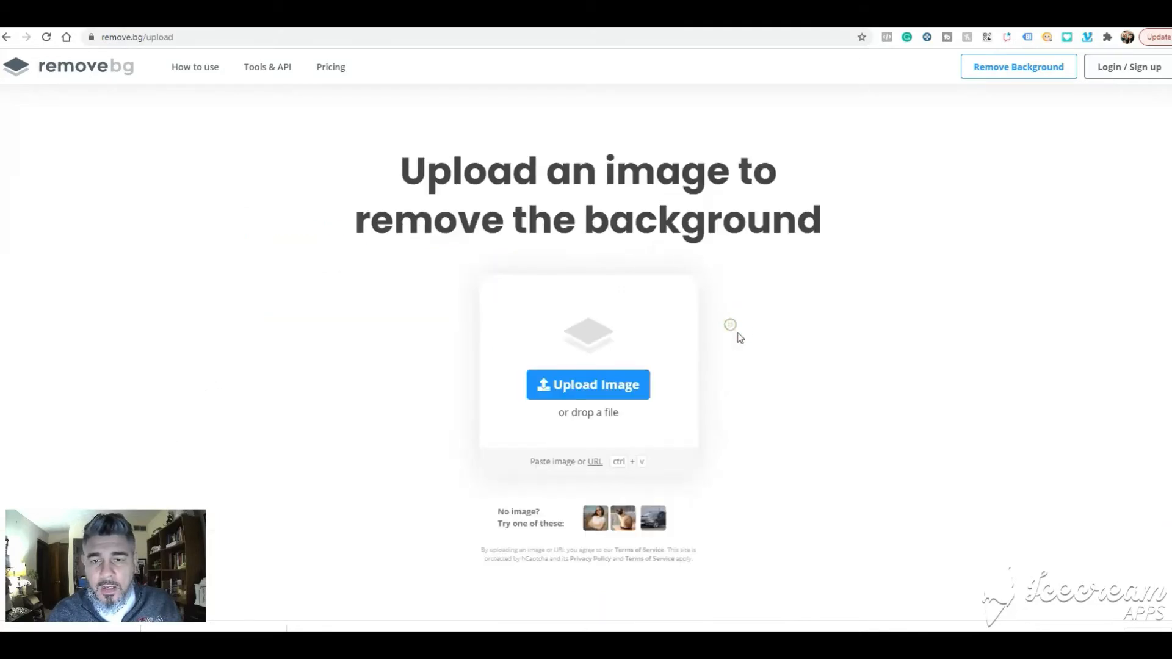
left_click(616, 384)
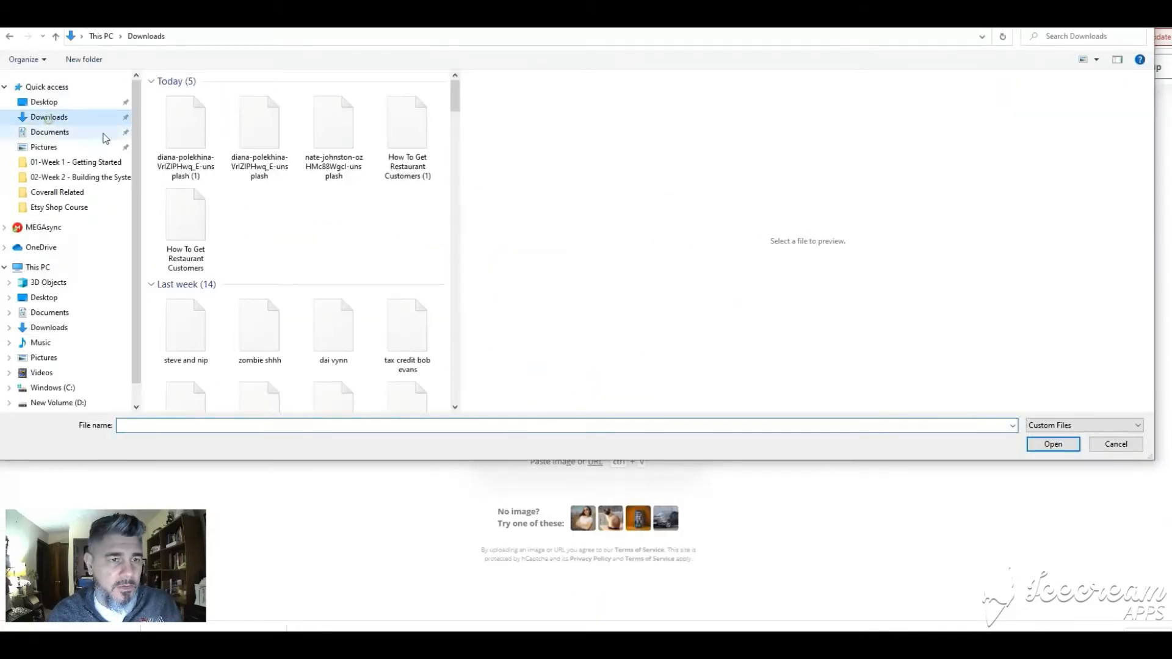
left_click(181, 142)
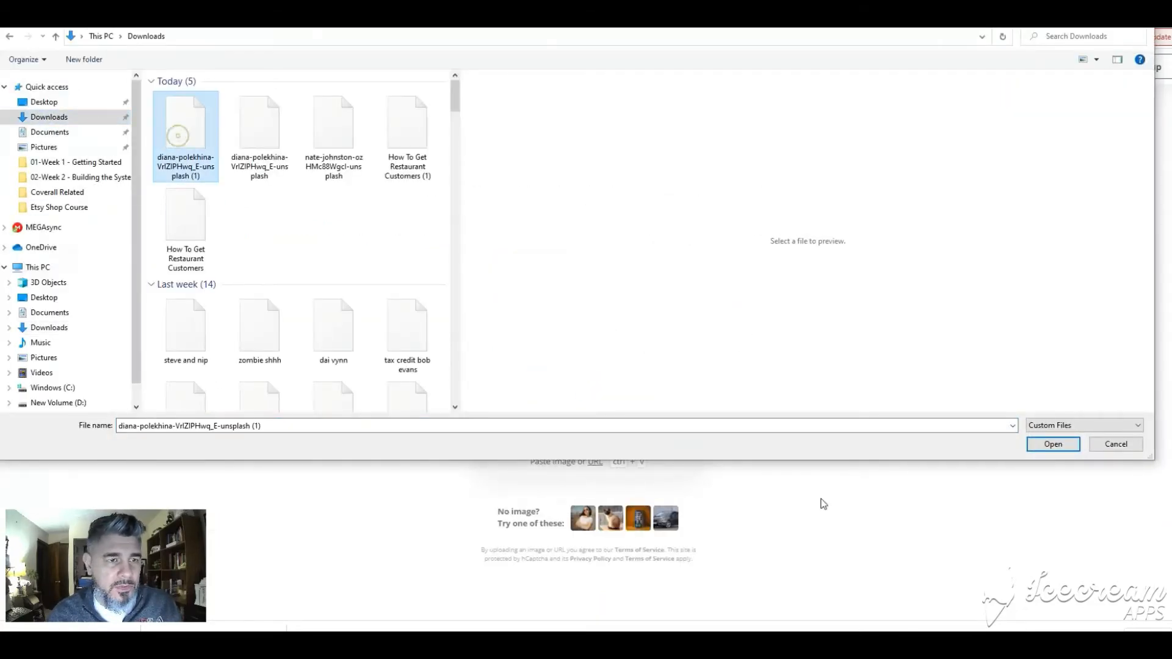
left_click(1035, 443)
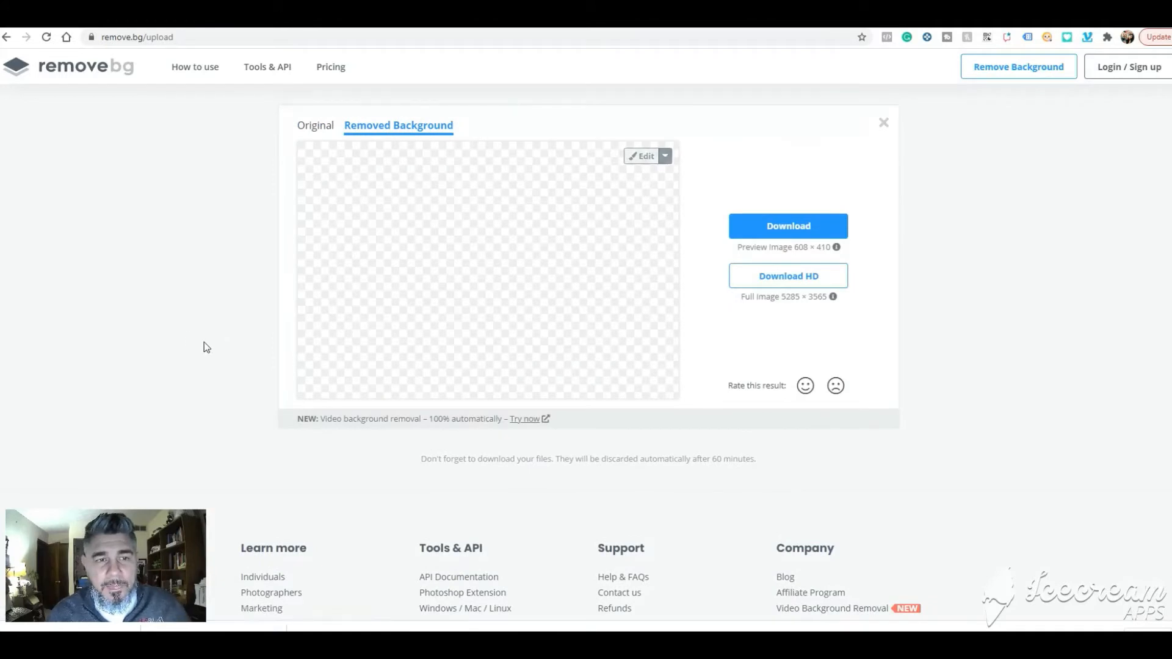
- Compare the original photo with the removed-background version and download the preview-size cut-out
left_click(312, 128)
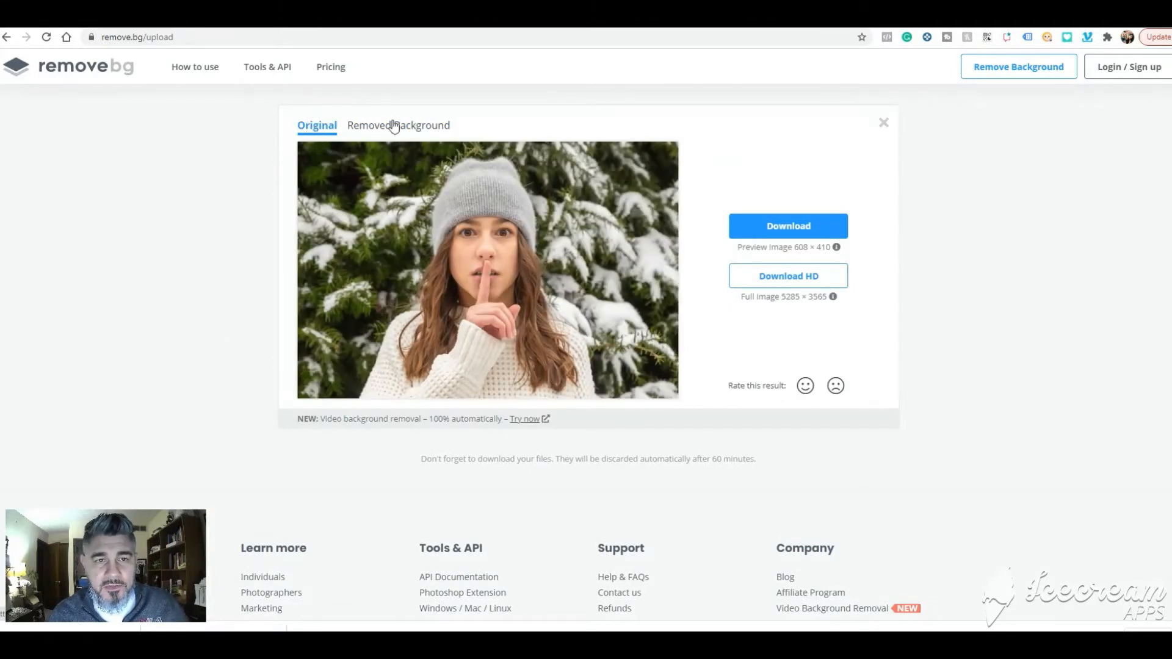
left_click(394, 126)
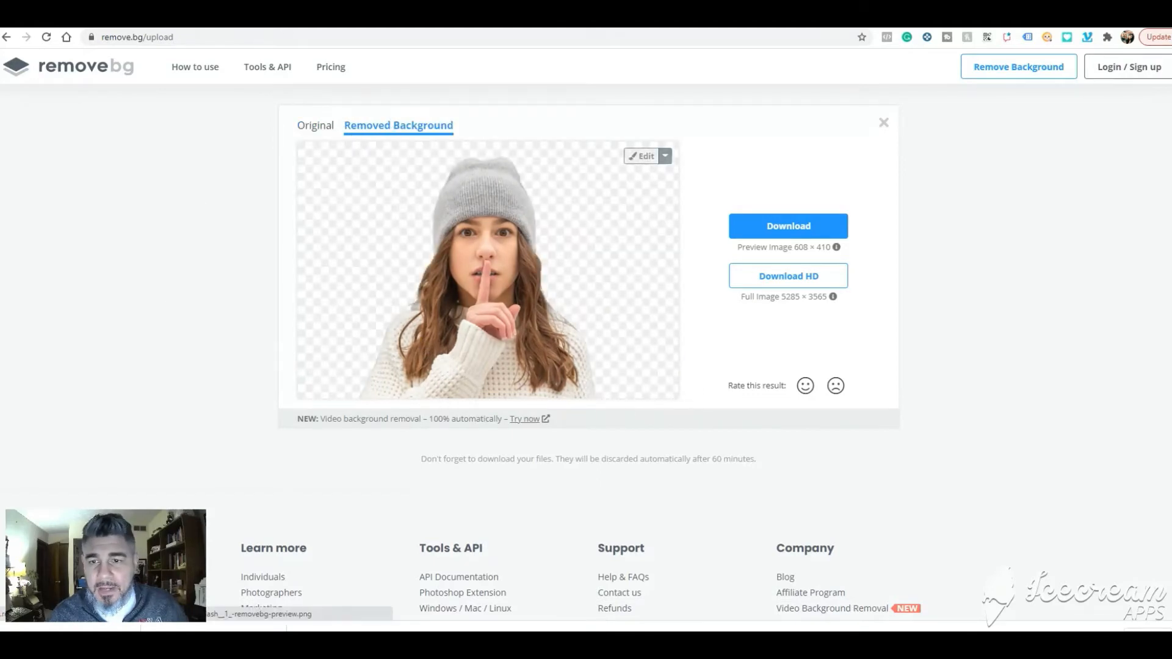
left_click(773, 230)
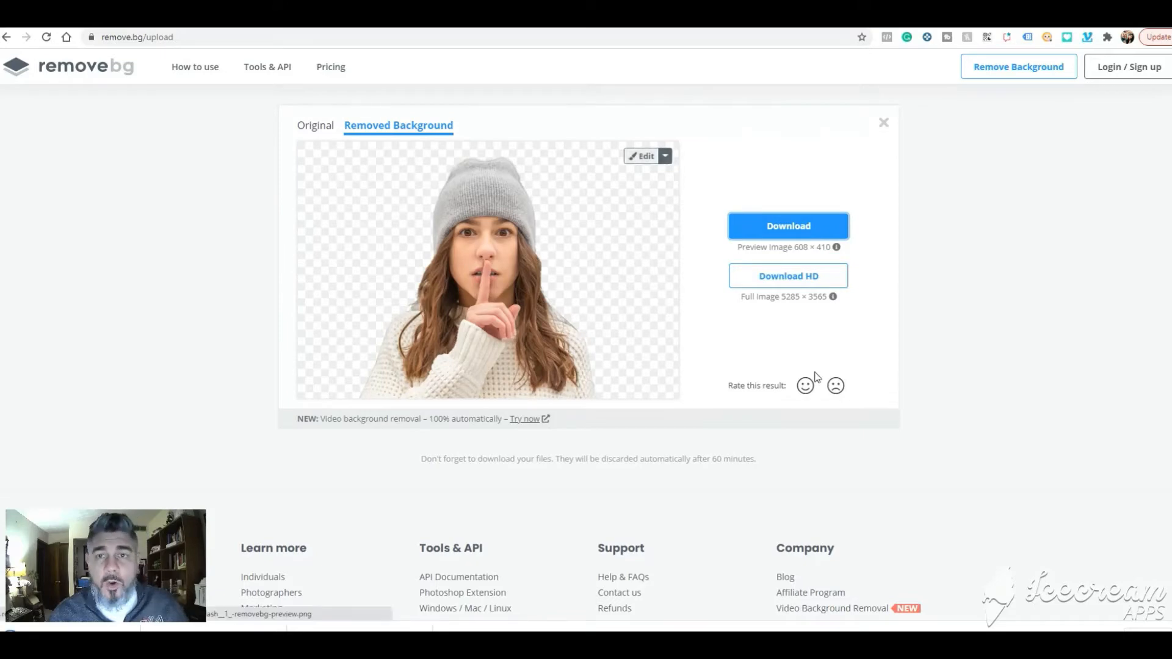
- Switch to Canva, search for "youtube thumbnail" and open the orange "Easy Morning Makeup Tutorial" template
left_click(638, 18)
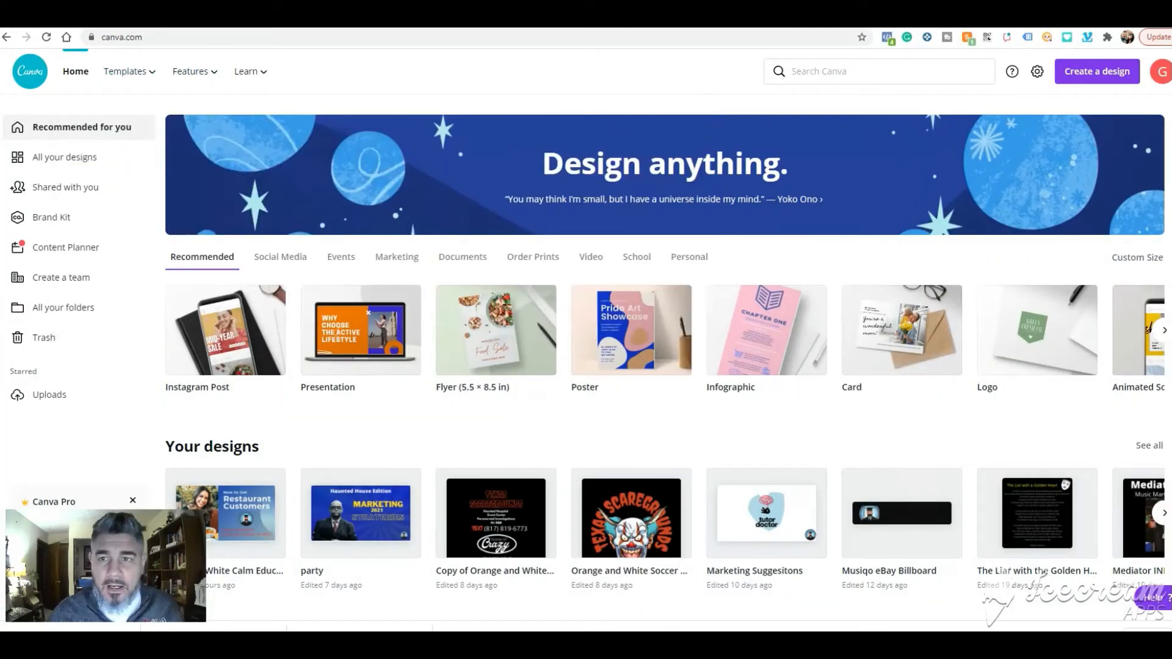
left_click(846, 73)
type("yout")
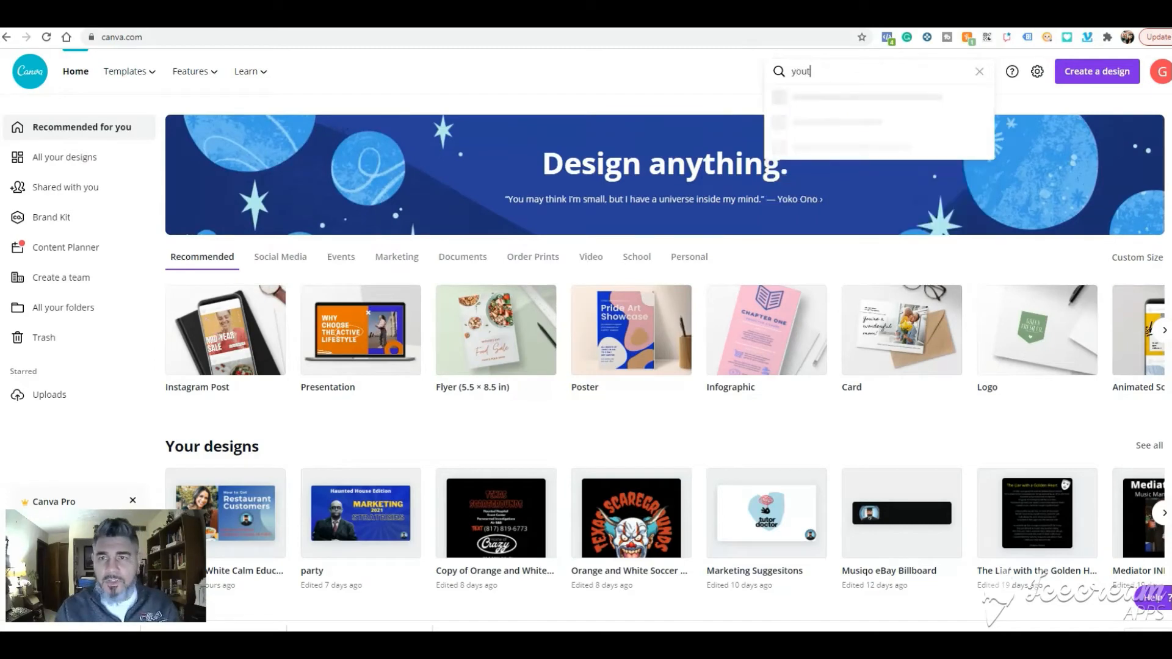
type("ube")
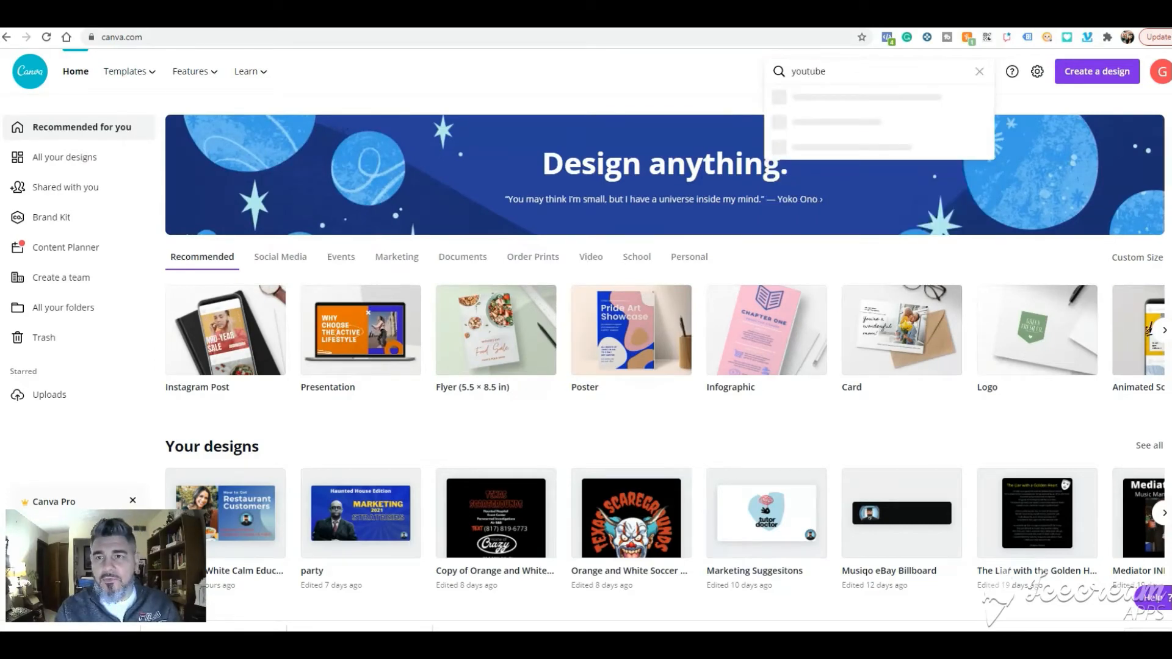
type(" thumbn")
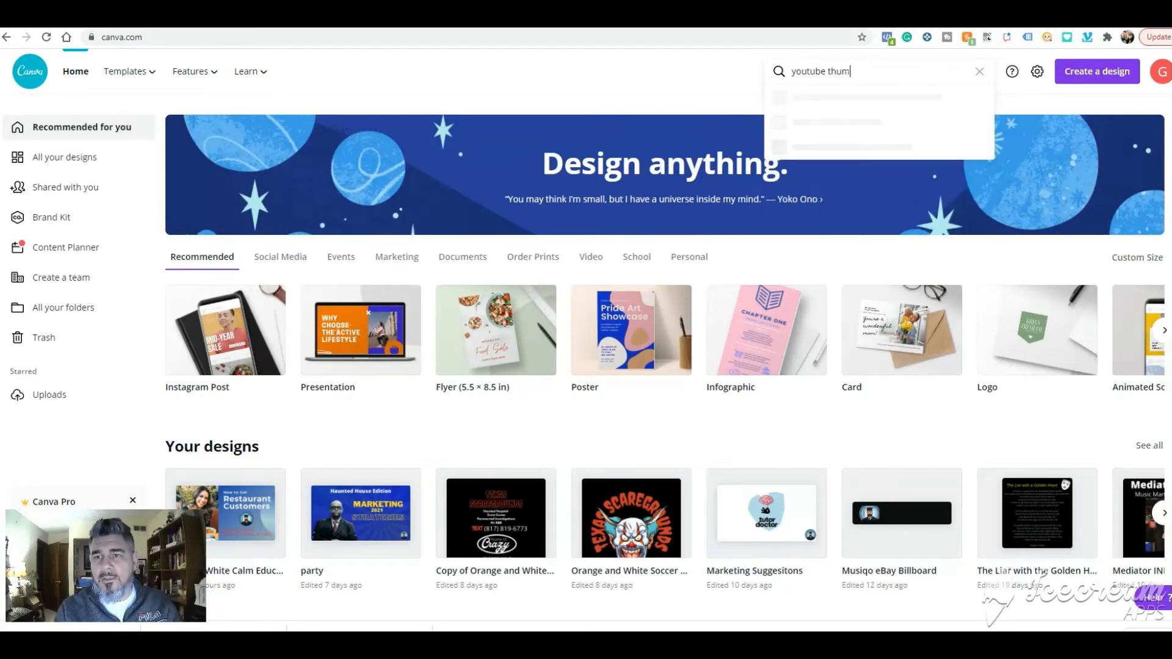
type("ail")
key("Return")
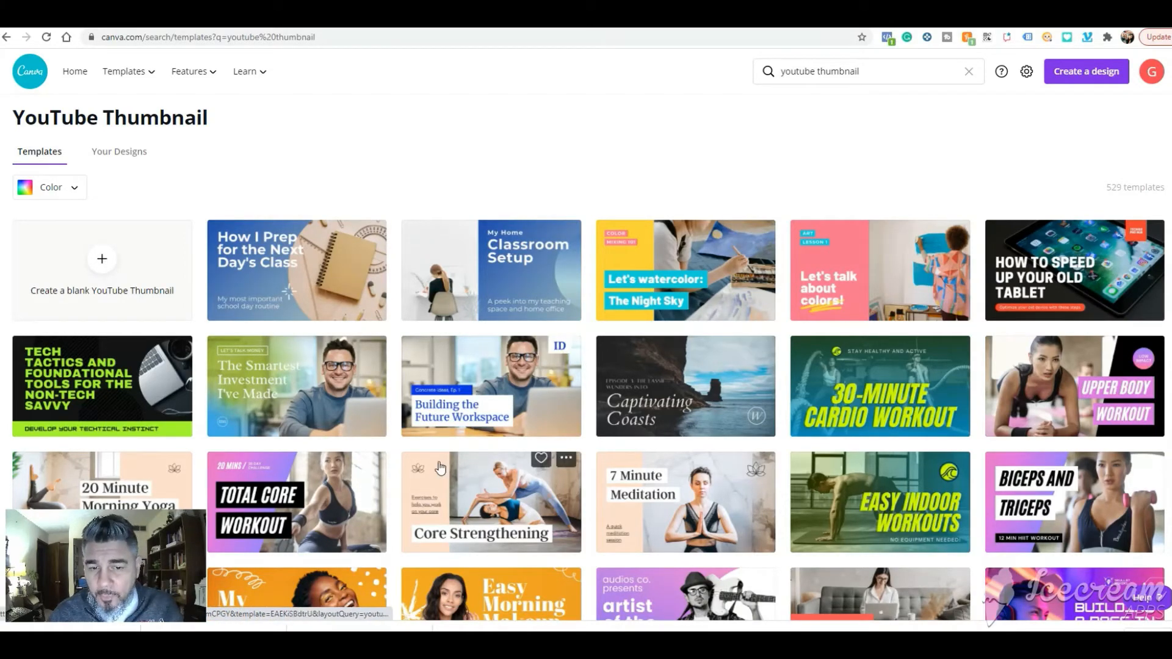
scroll(346, 452, "down", 3)
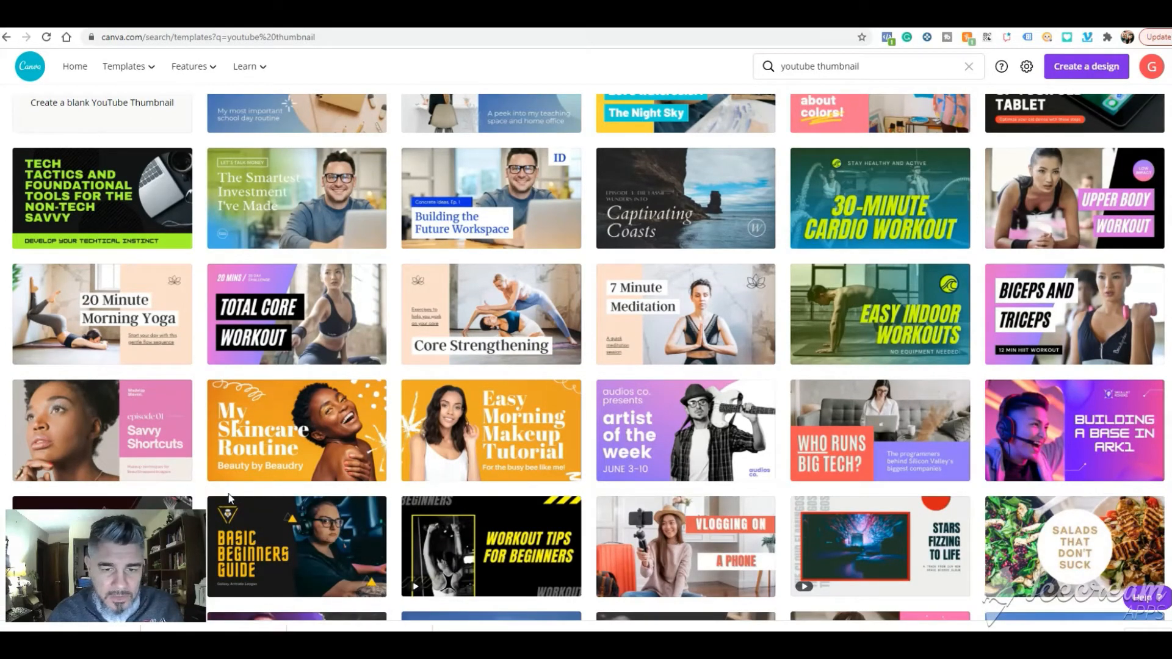
left_click(518, 430)
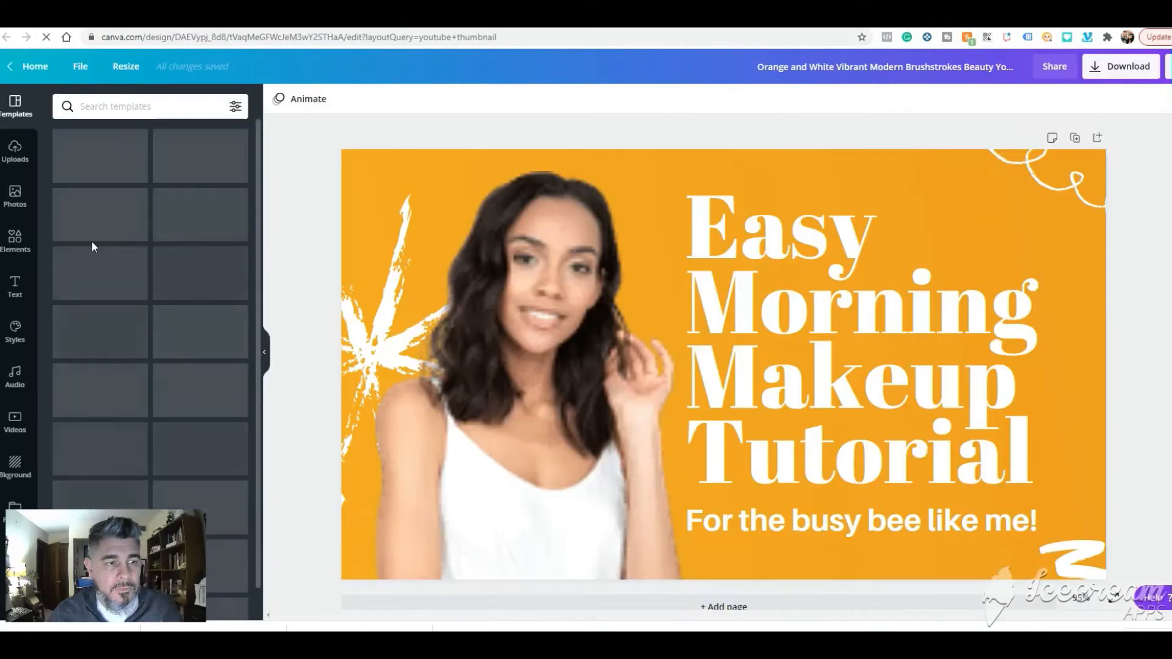
- Upload the background-free knit-cap image from the computer's Downloads folder to the design's uploads
left_click(16, 153)
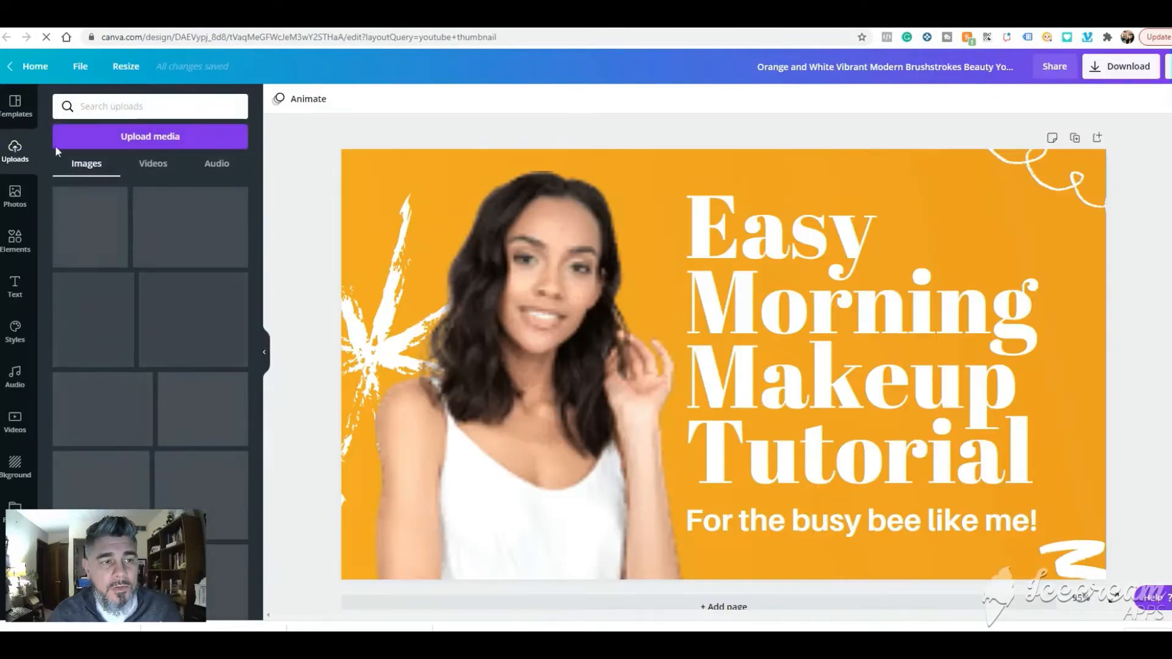
left_click(120, 138)
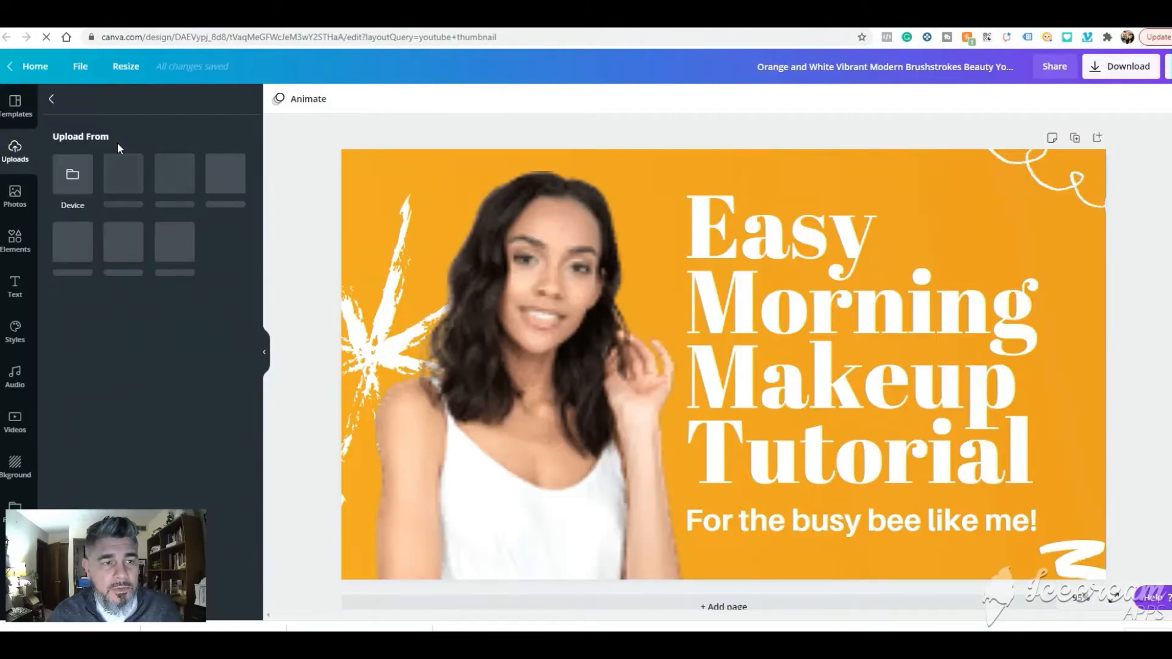
left_click(72, 179)
left_click(187, 128)
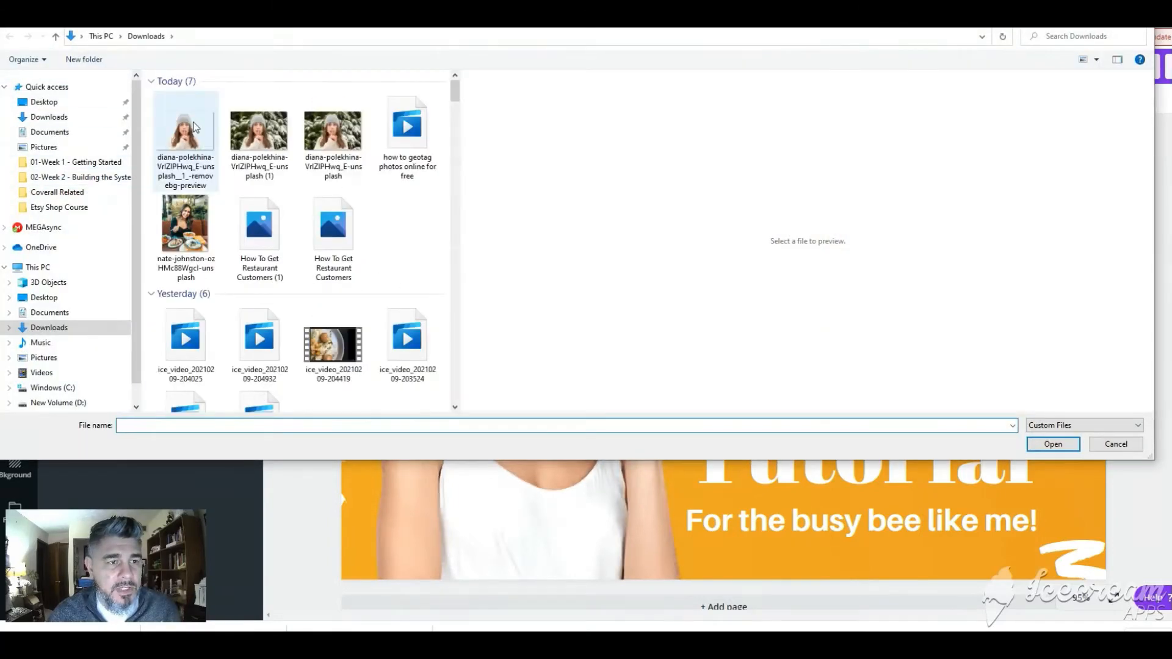
left_click(1054, 445)
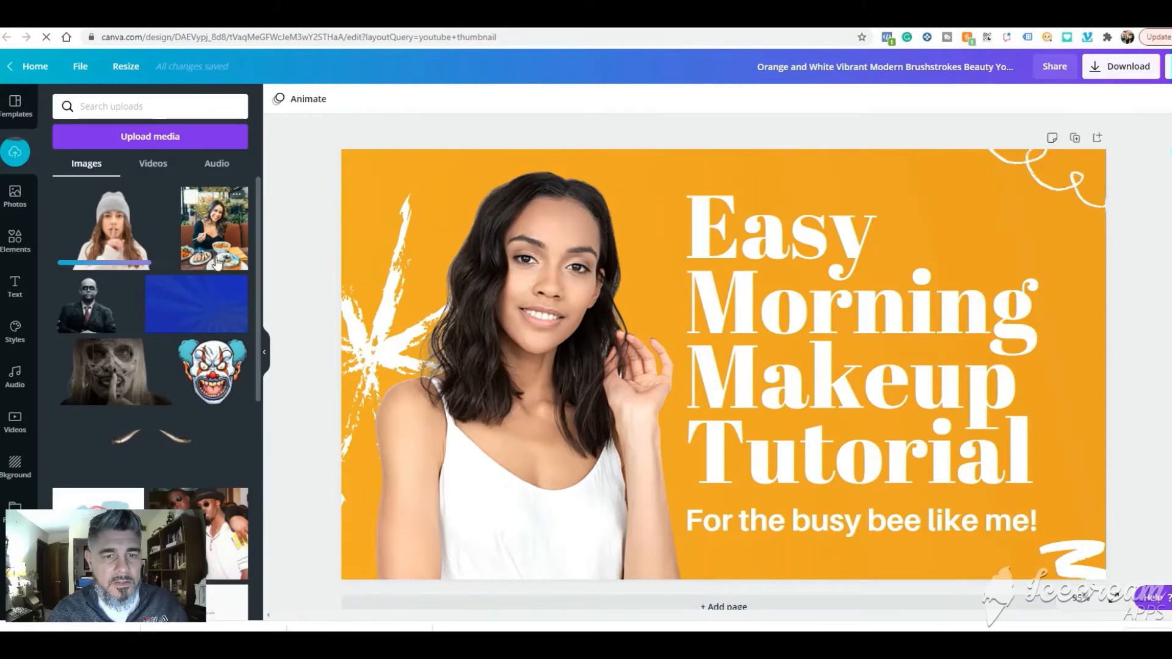
- Replace the template's photo of the dark-haired woman with the uploaded knit-cap cut-out and resize it
left_click(518, 270)
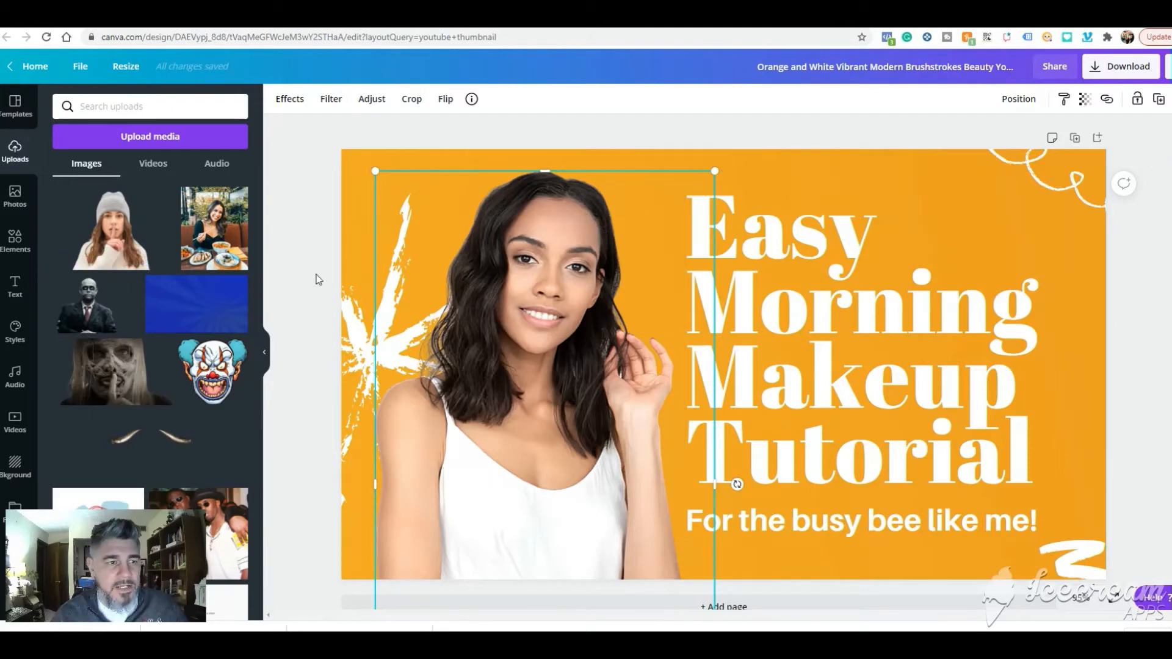
left_click_drag(119, 237, 533, 375)
left_click_drag(379, 173, 547, 364)
left_click_drag(594, 475, 518, 244)
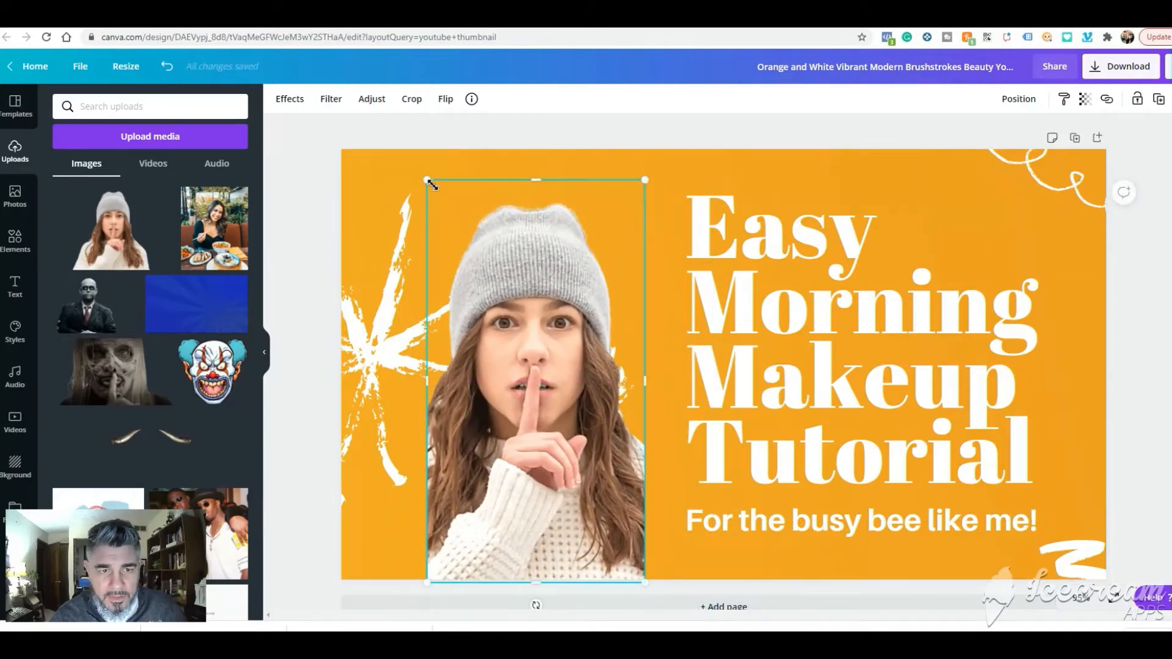
- Enlarge the knit-cap cut-out, align it with the design's left edge and widen its crop to reveal her whole shoulder
left_click_drag(431, 185, 394, 136)
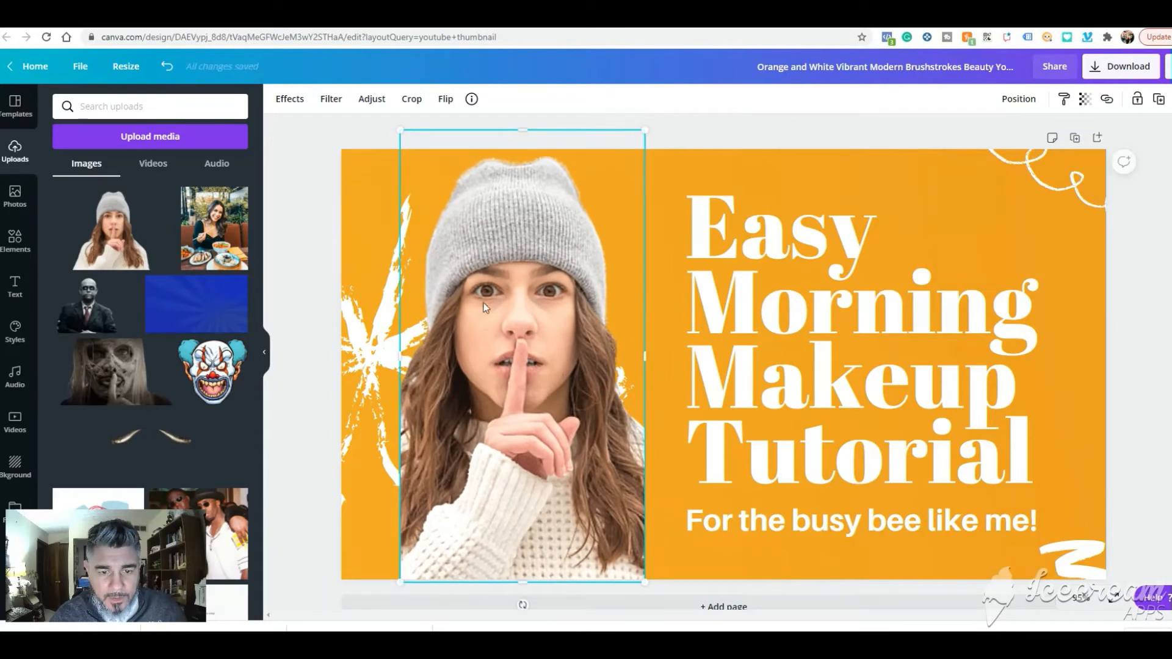
left_click_drag(483, 303, 432, 318)
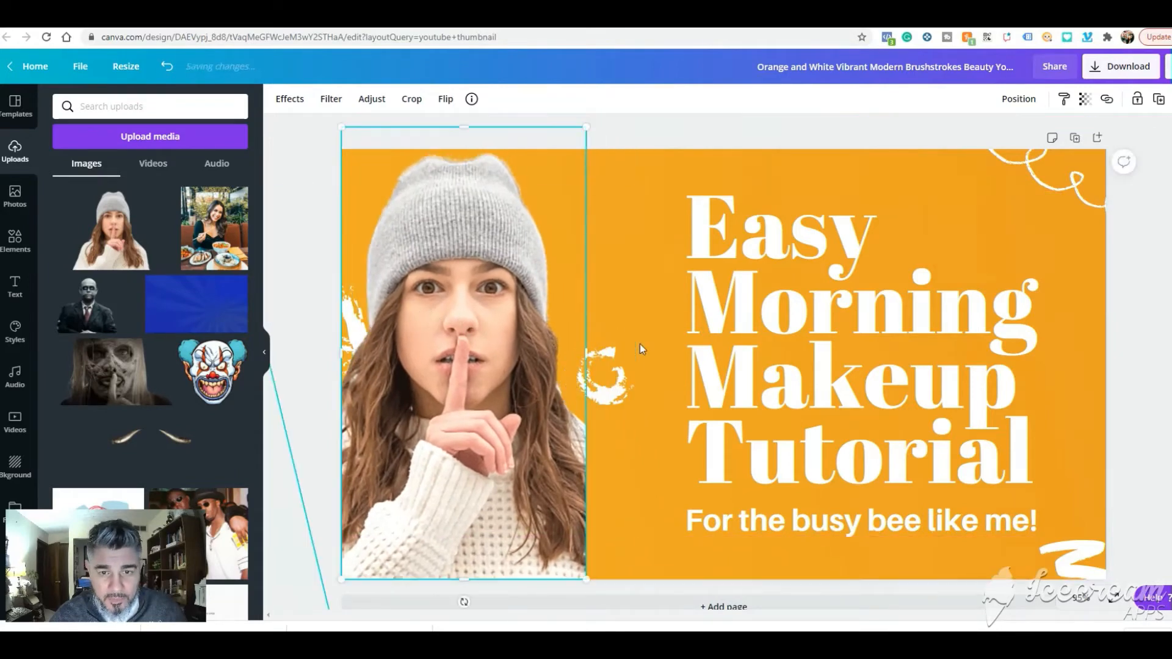
left_click(640, 344)
mouse_move(542, 434)
left_mouse_down()
mouse_move(552, 435)
mouse_move(542, 435)
left_mouse_up()
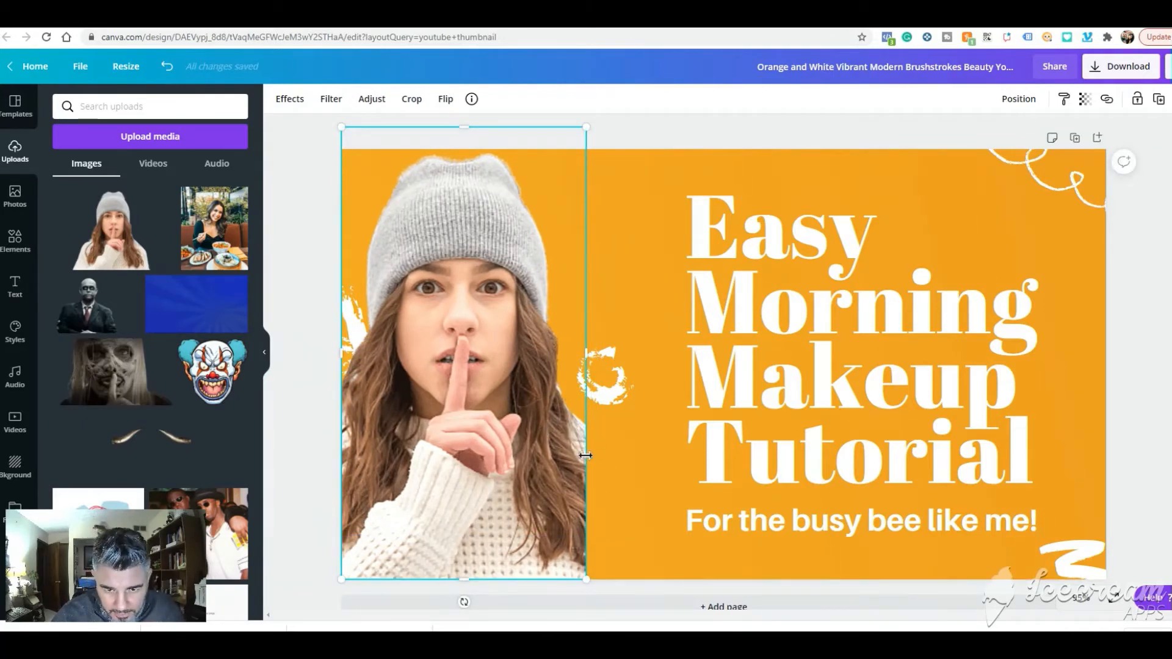
left_click_drag(588, 353, 665, 365)
left_click(749, 124)
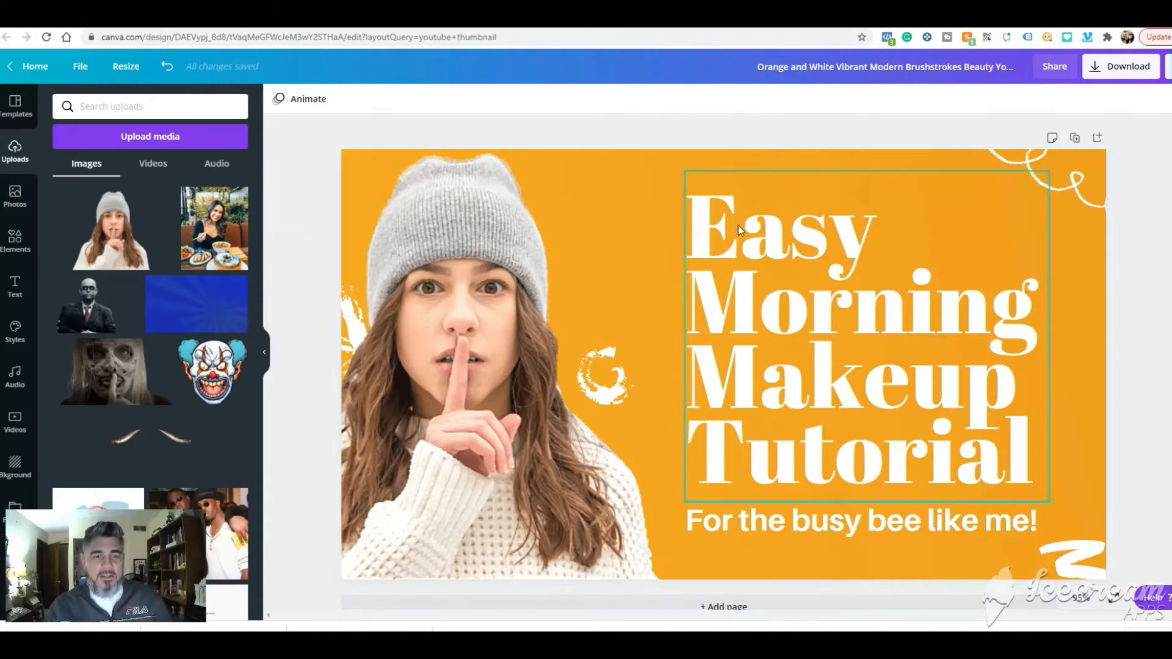
- Replace the headline with "How To Spy On Other YouTube Channels" and widen its text box so that "YouTube" and "Channels" fit unbroken
left_click(829, 303)
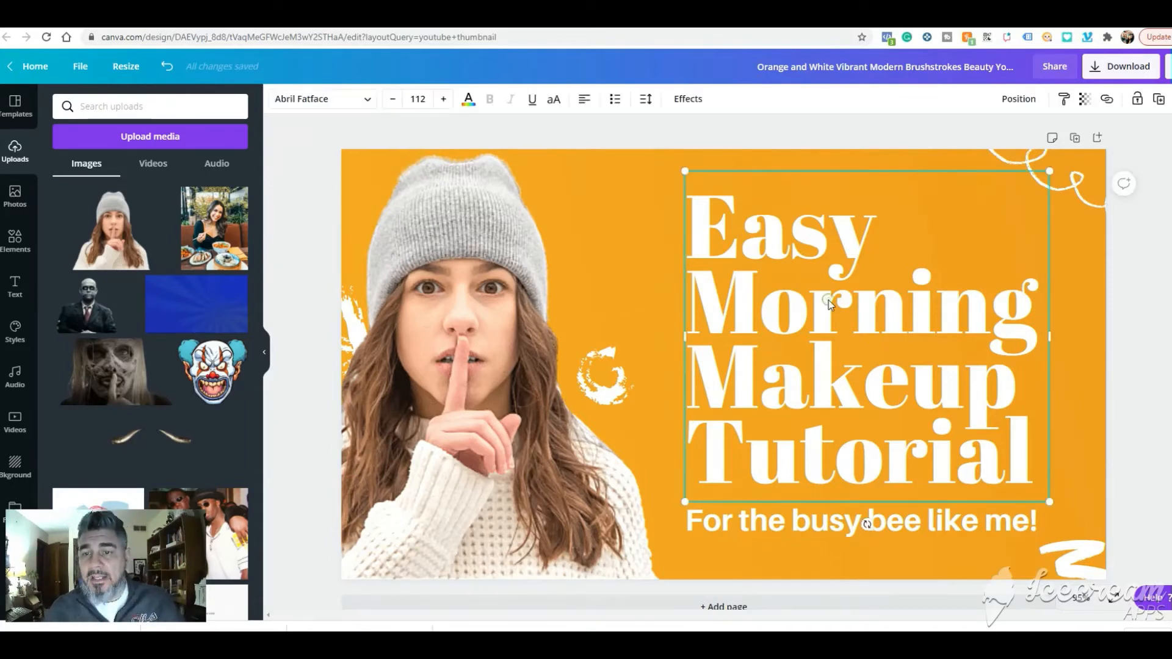
double_click(842, 345)
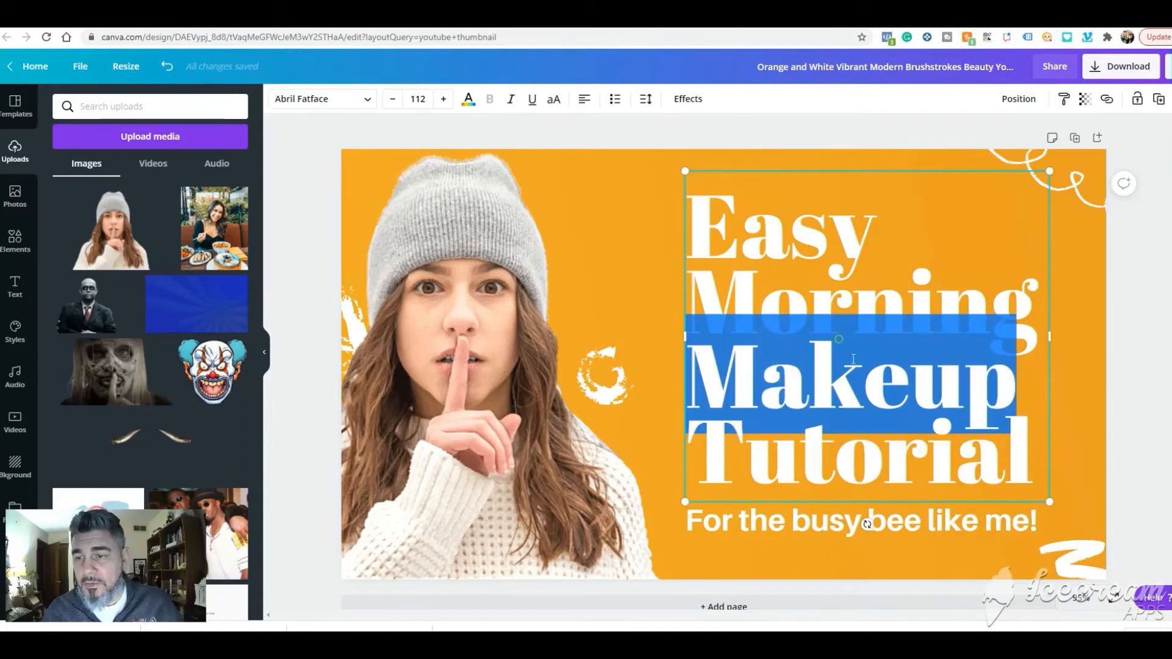
left_click_drag(1035, 461, 732, 262)
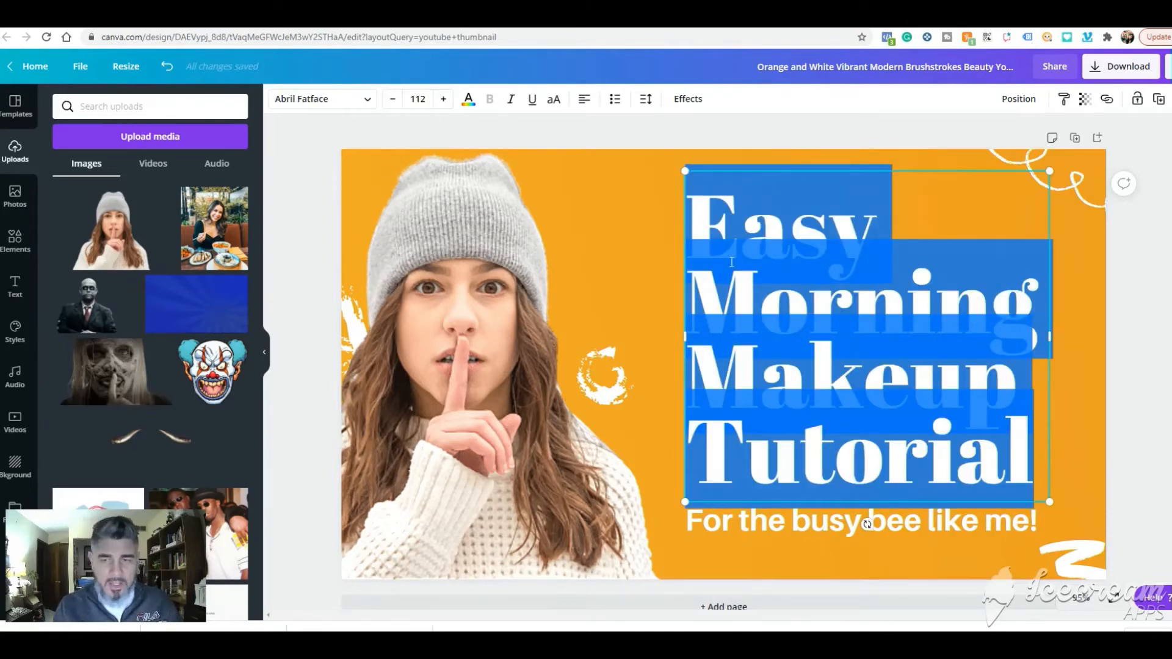
type("How To")
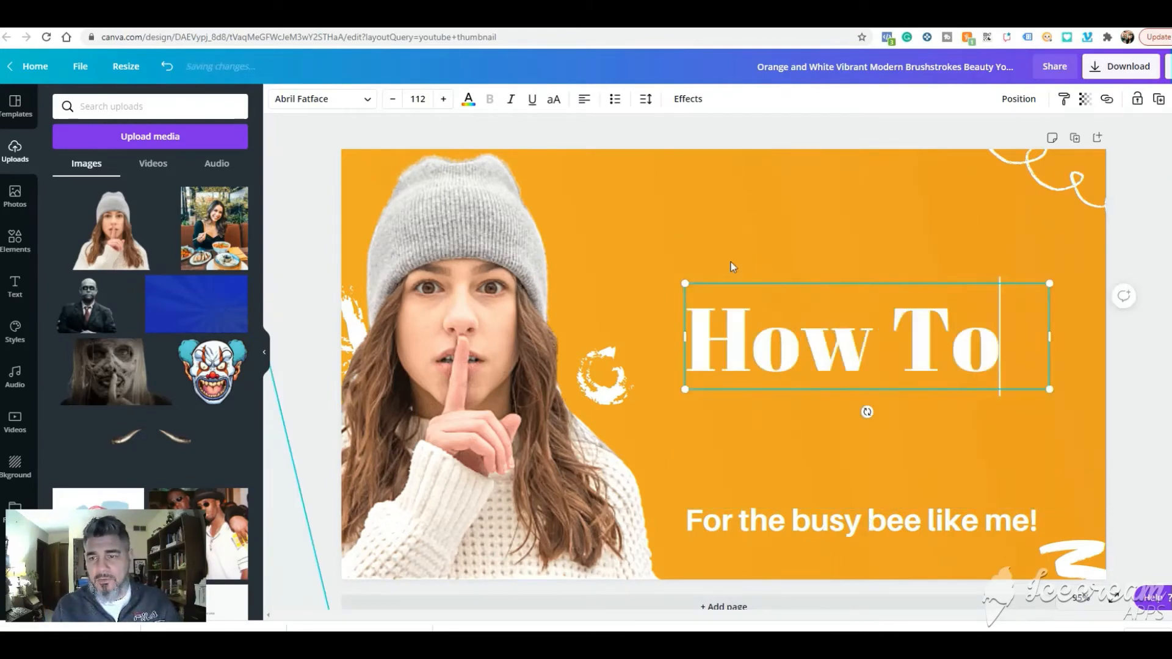
type(" Spy O")
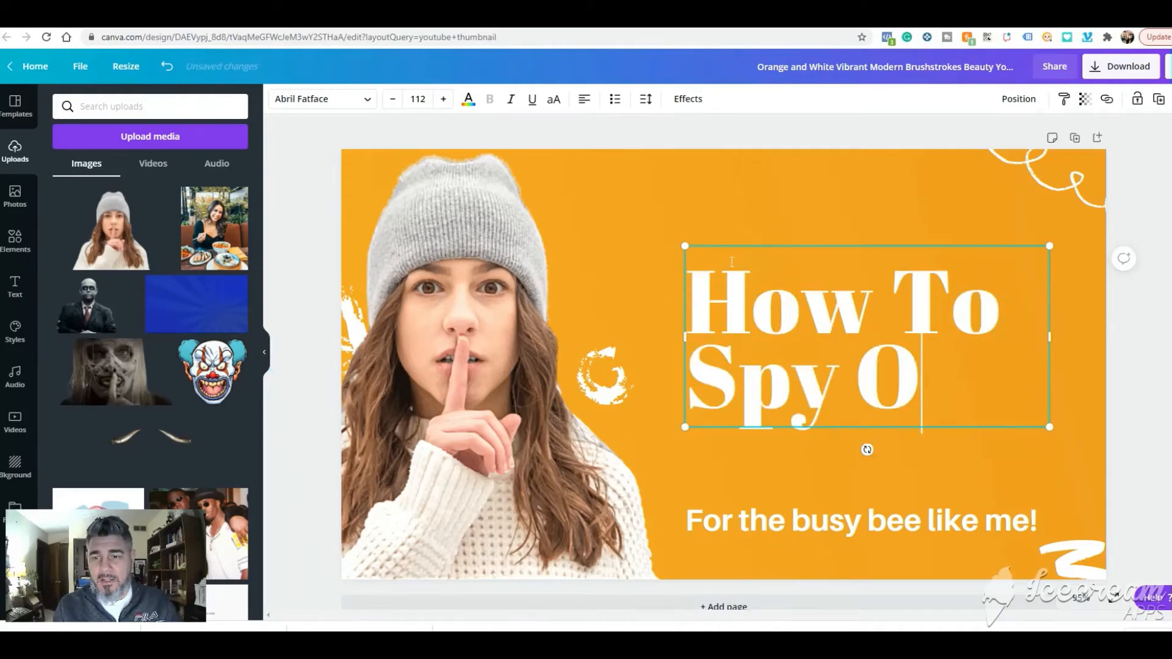
type("n O")
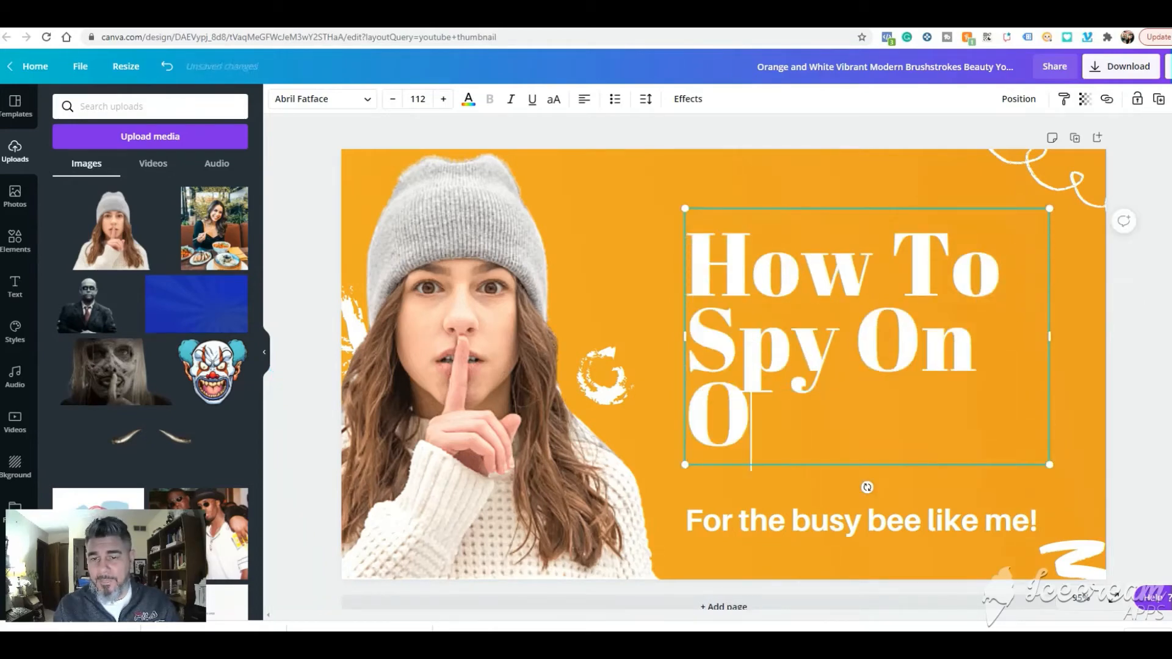
type("ther Y")
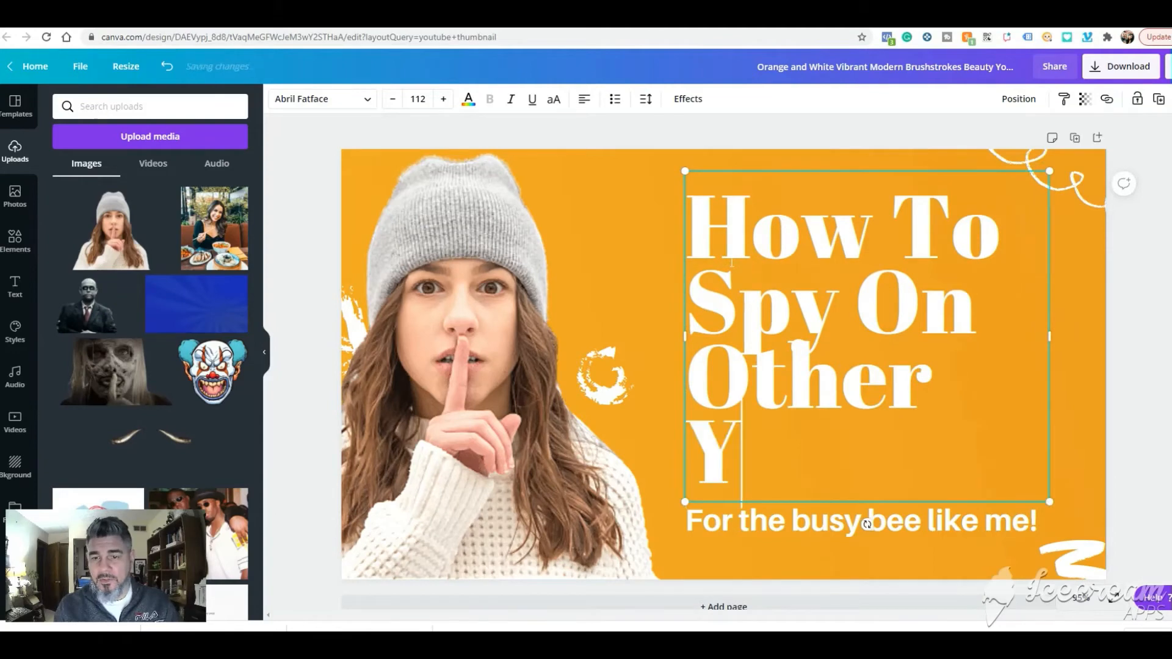
type("ouTube")
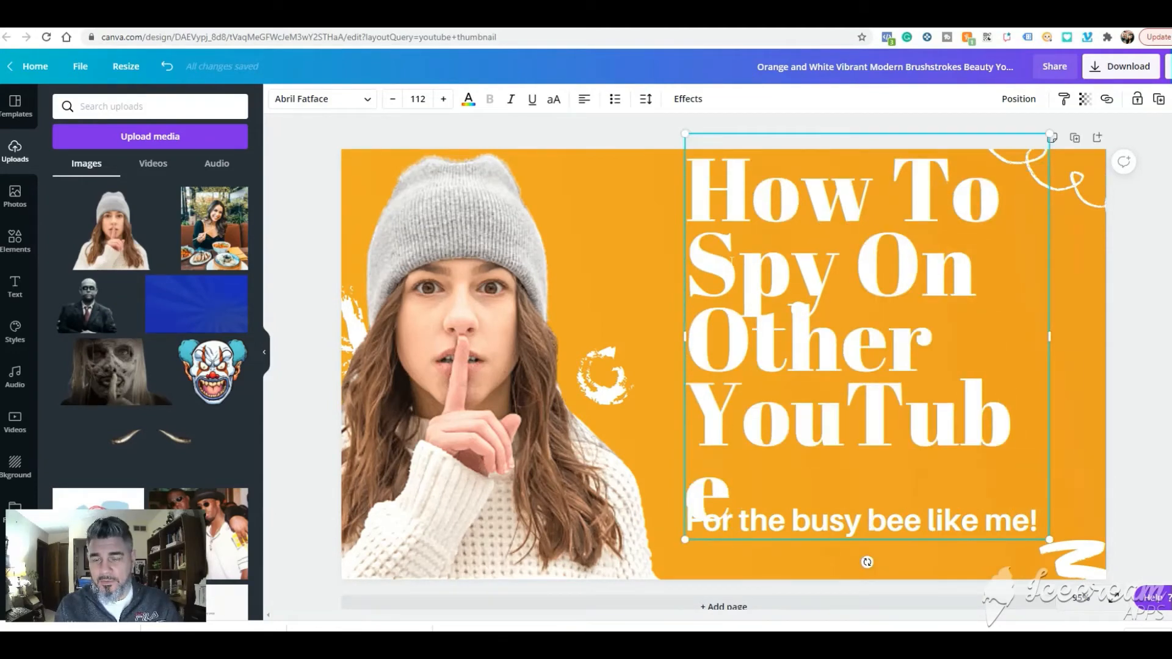
key("Return")
type("Channel")
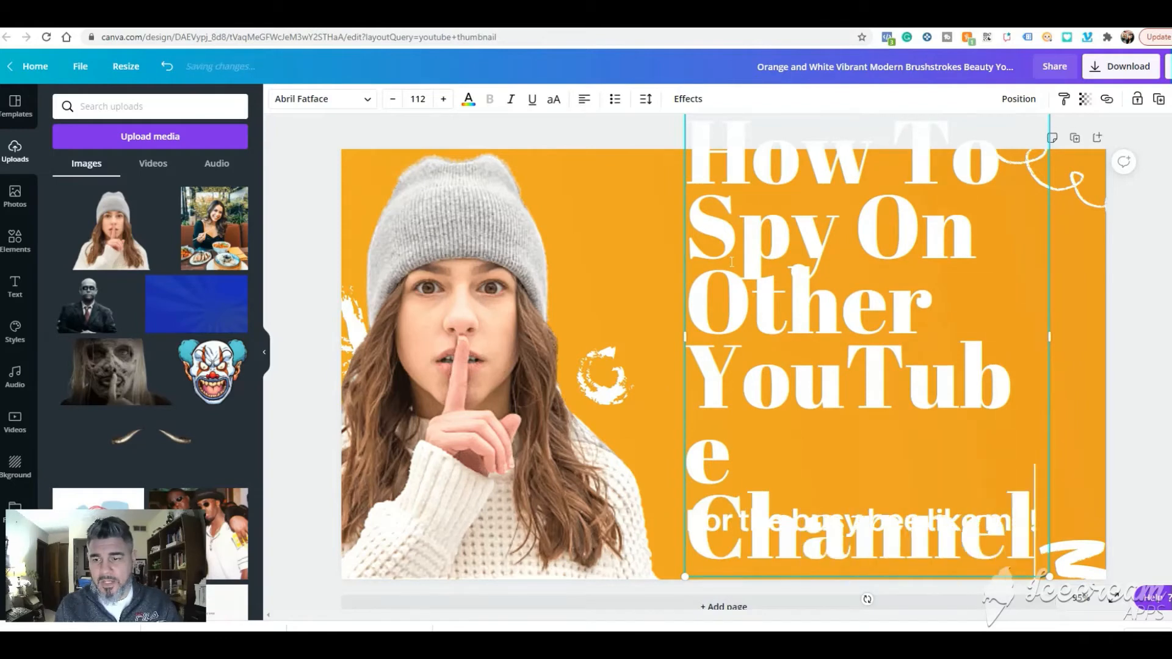
type("s")
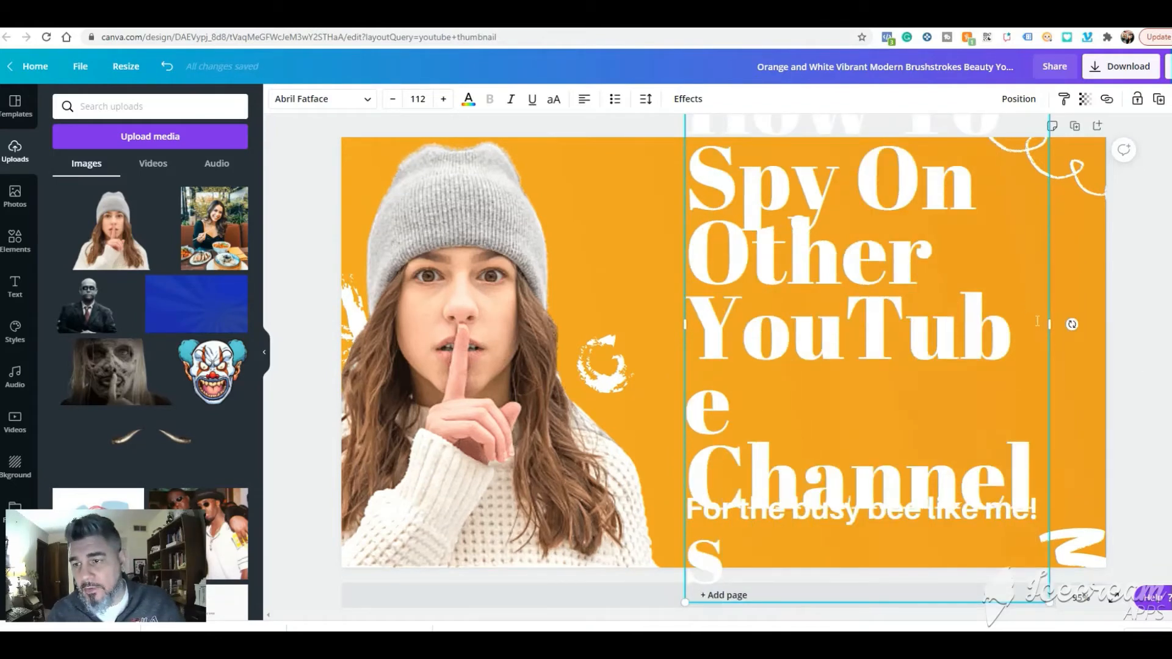
left_click_drag(1050, 324, 1075, 325)
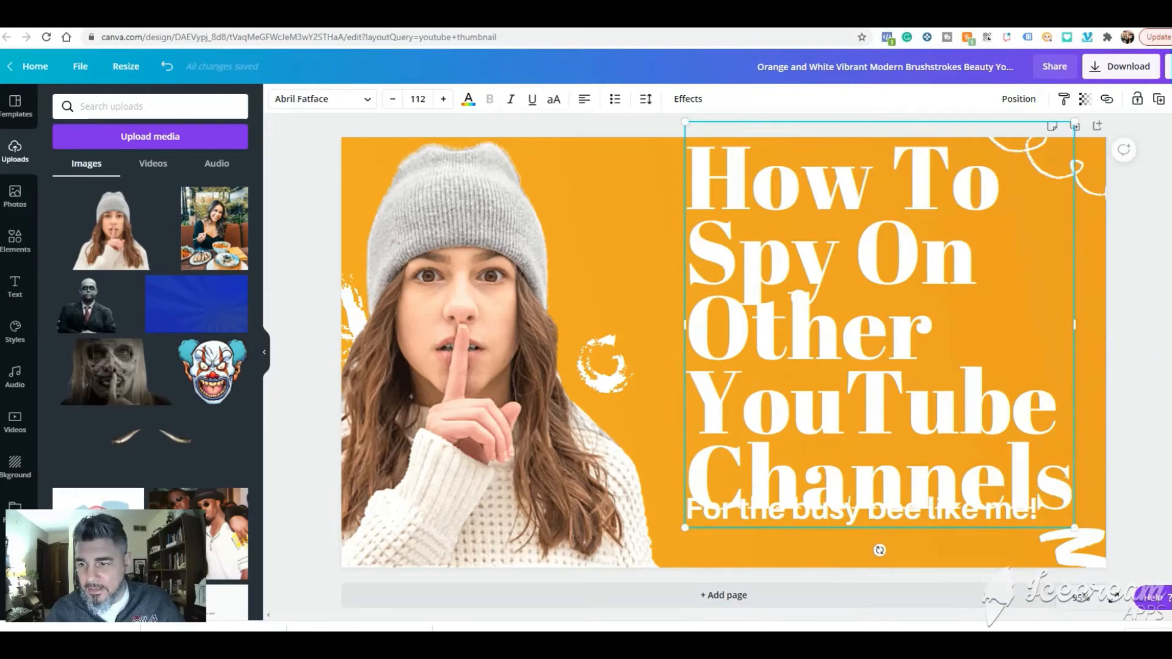
- Reduce the font size of the whole headline to 88
left_click_drag(1073, 482, 688, 157)
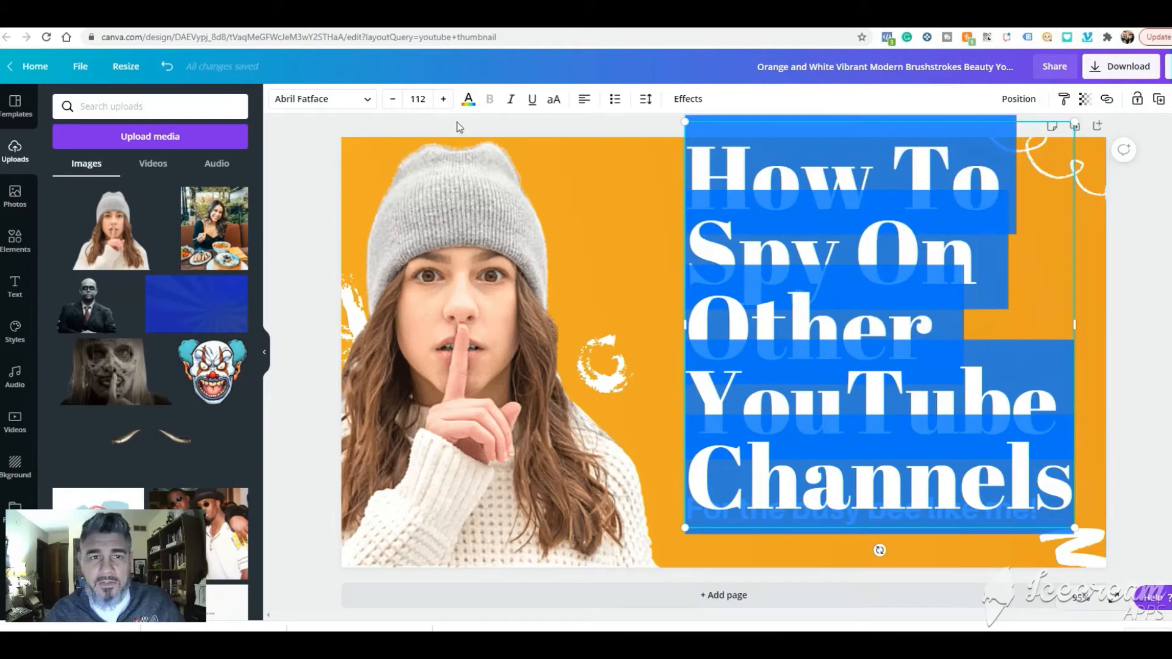
left_click(443, 99)
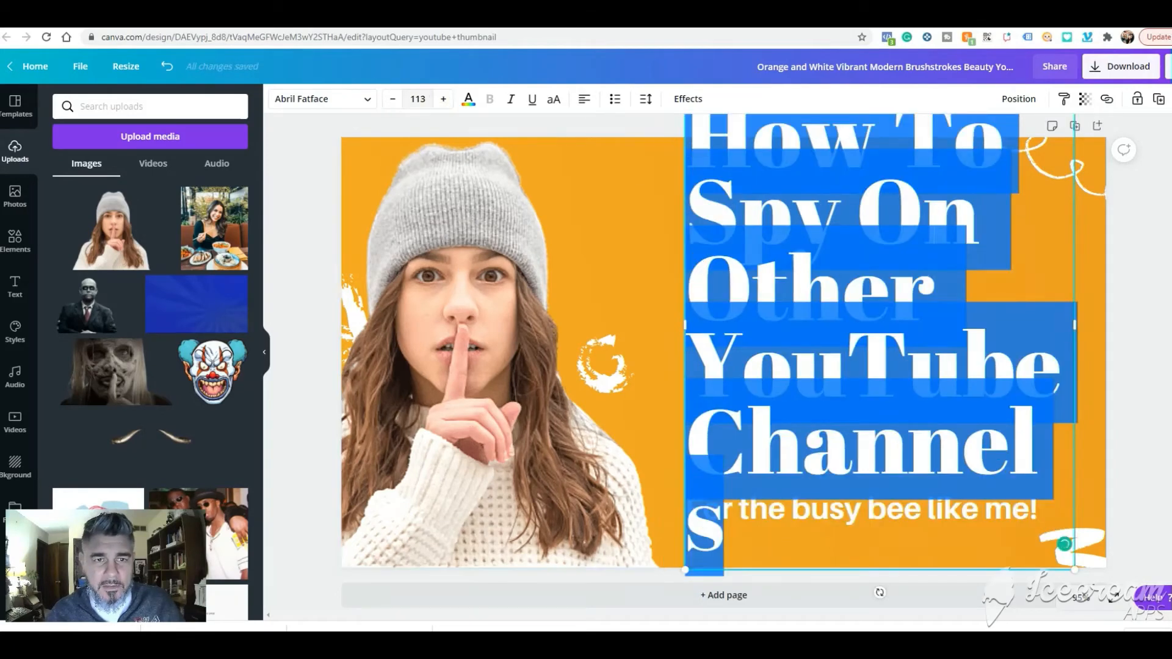
left_click(392, 100)
left_click(393, 99)
left_click(393, 100)
left_click(392, 99)
left_click(392, 99)
left_click(392, 99)
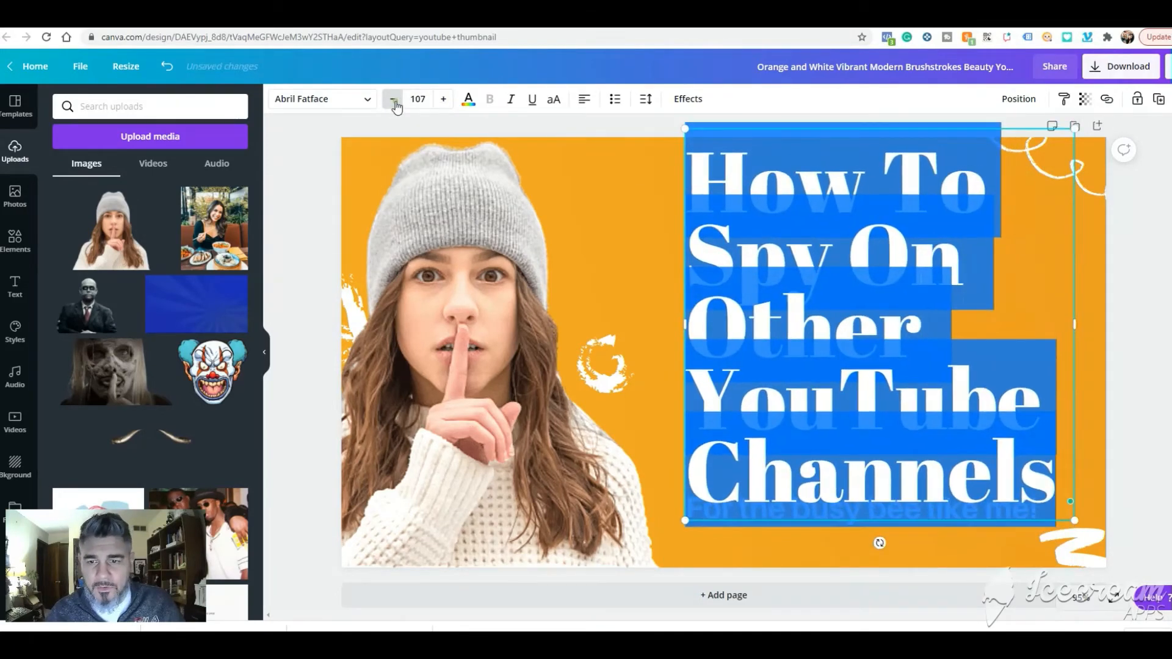
left_click(394, 102)
left_click(395, 101)
left_click(394, 101)
left_click(394, 101)
left_click(395, 101)
left_click(394, 101)
left_click(395, 101)
left_click(394, 101)
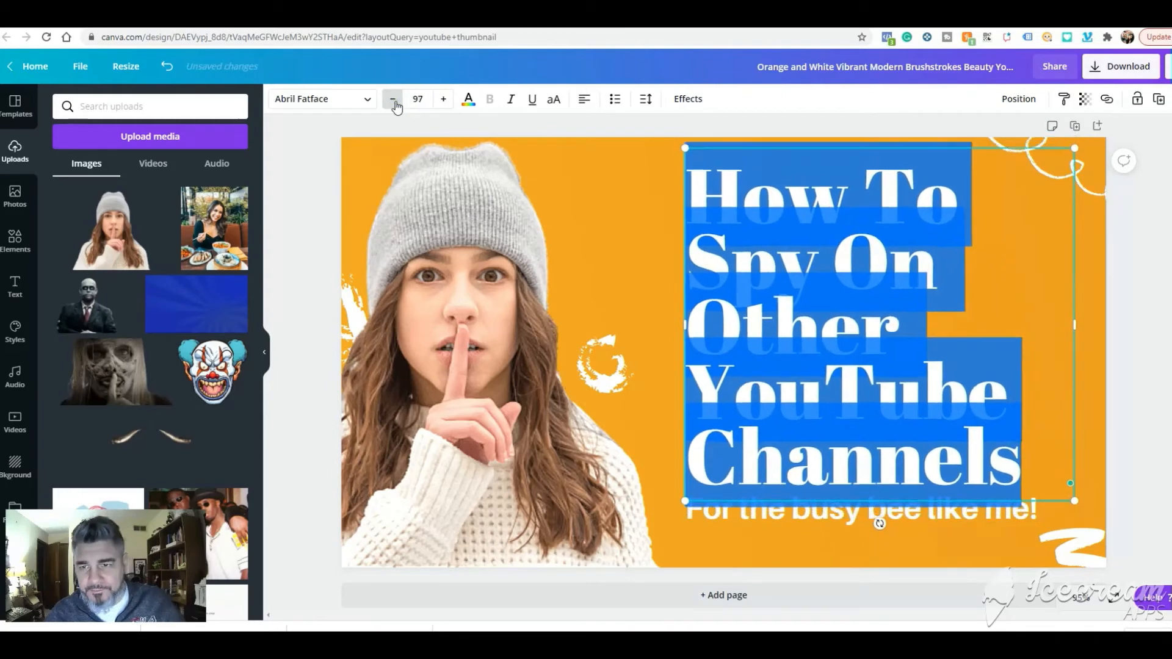
left_click(418, 99)
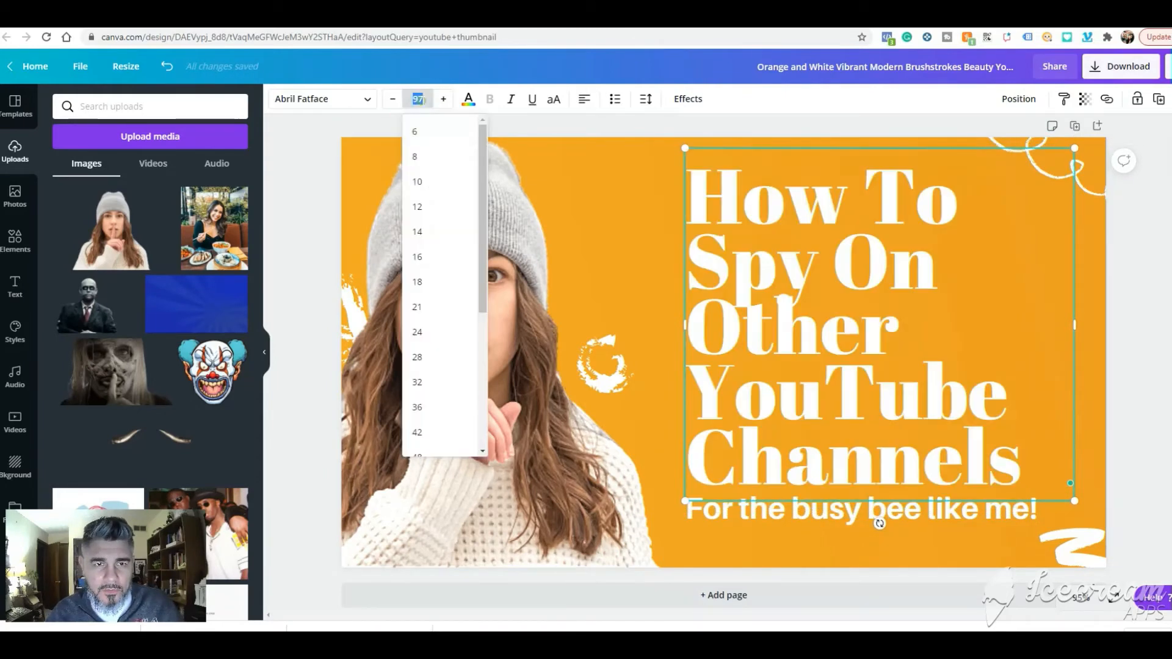
left_click_drag(478, 304, 488, 457)
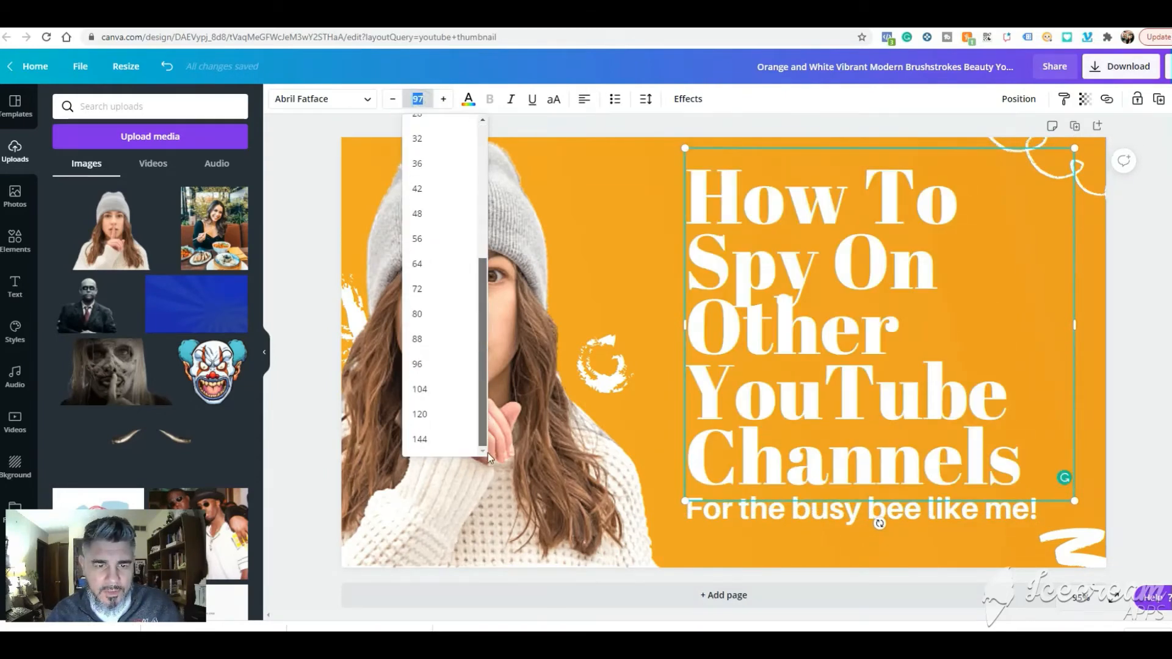
left_click(419, 339)
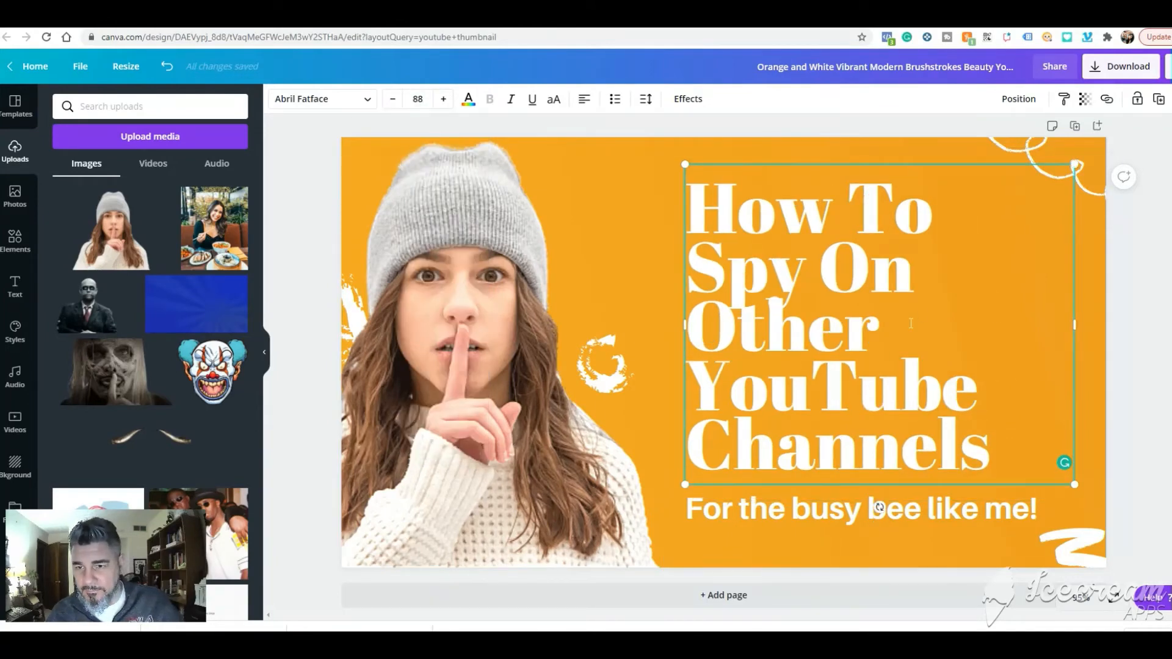
- Try to force a line break after "Spy On" in the headline
left_click(914, 269)
key("Return")
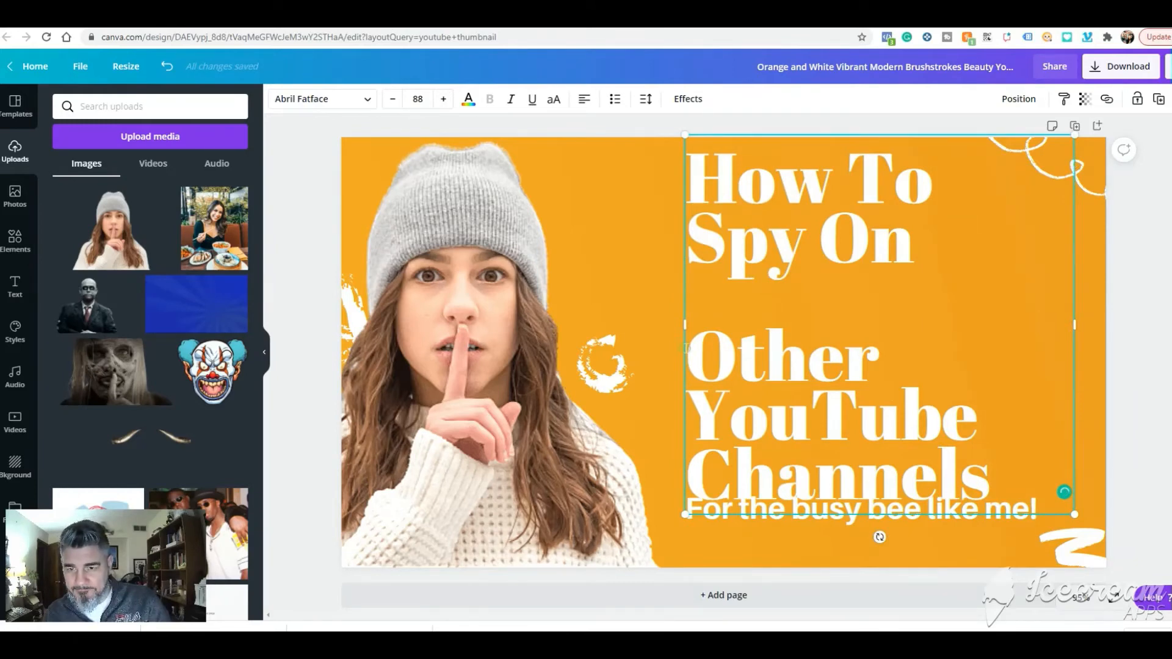
key("BackSpace")
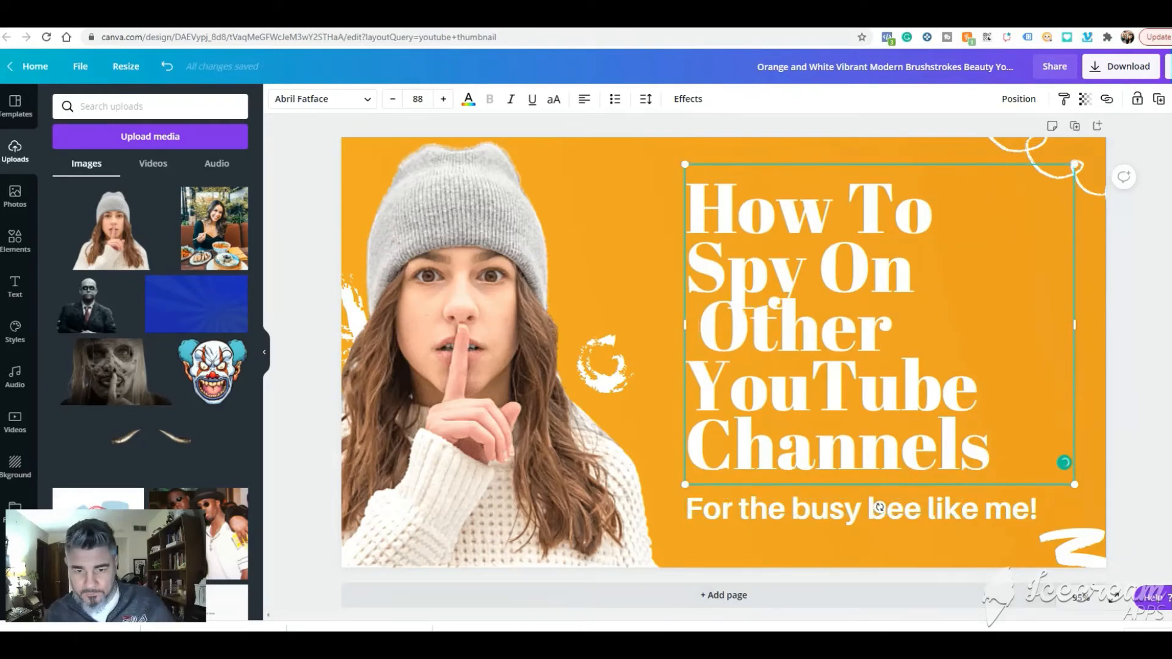
mouse_move(560, 628)
left_click(497, 577)
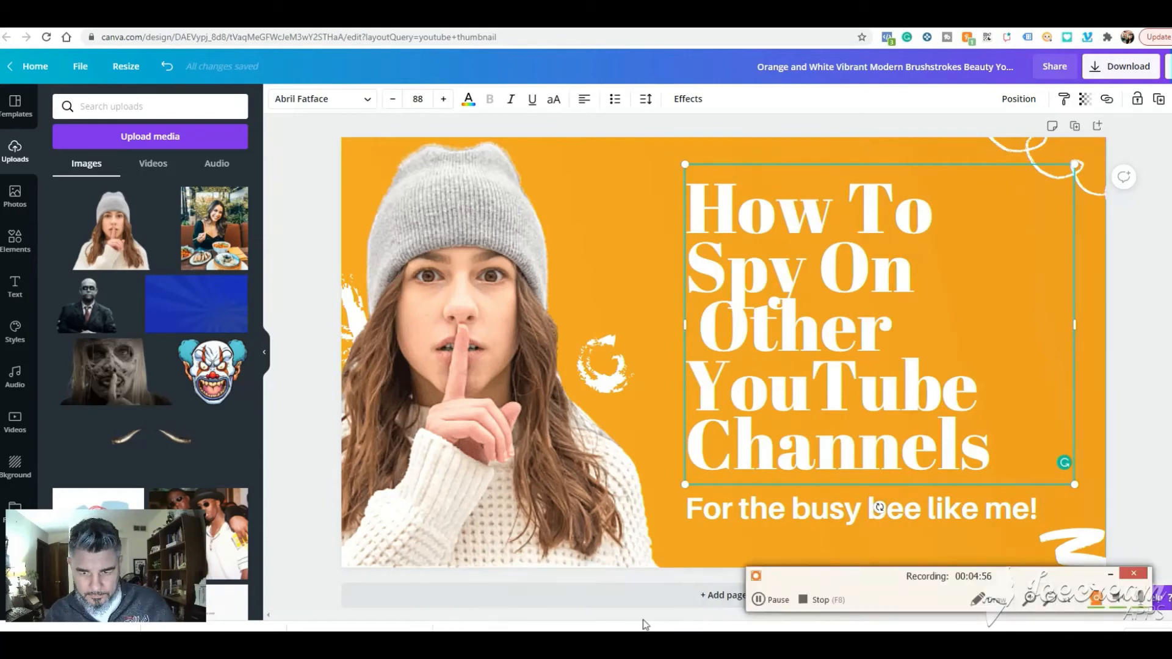
left_click(813, 603)
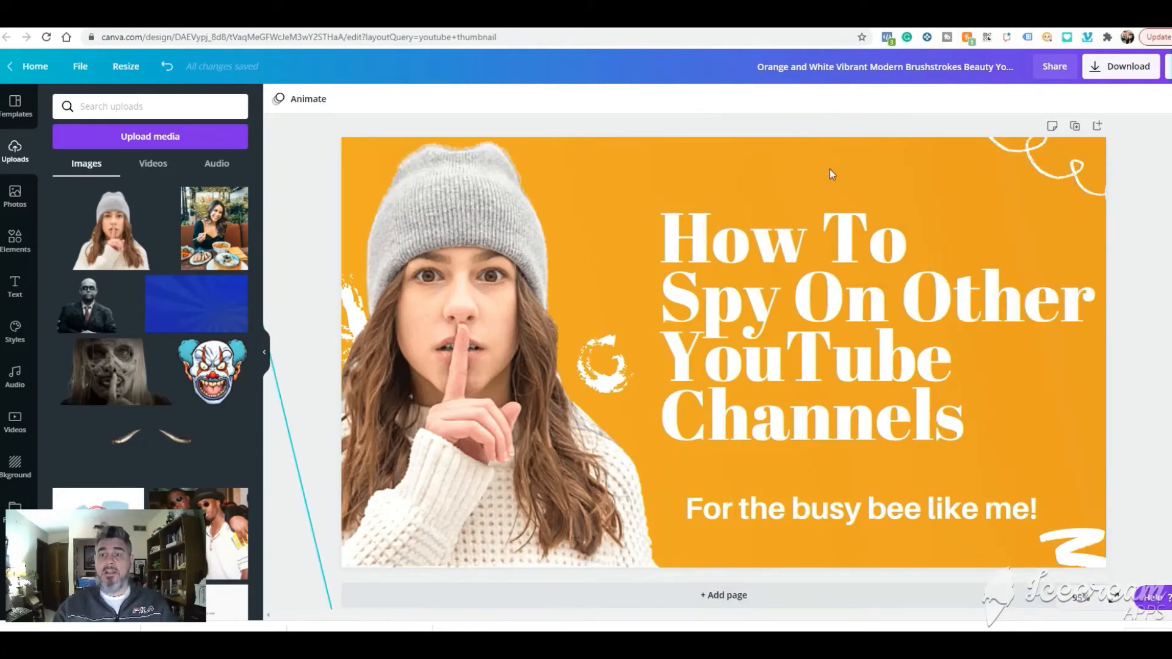
- Replace the tagline below the headline with "Find the Best Titles & Tags!"
left_click(803, 514)
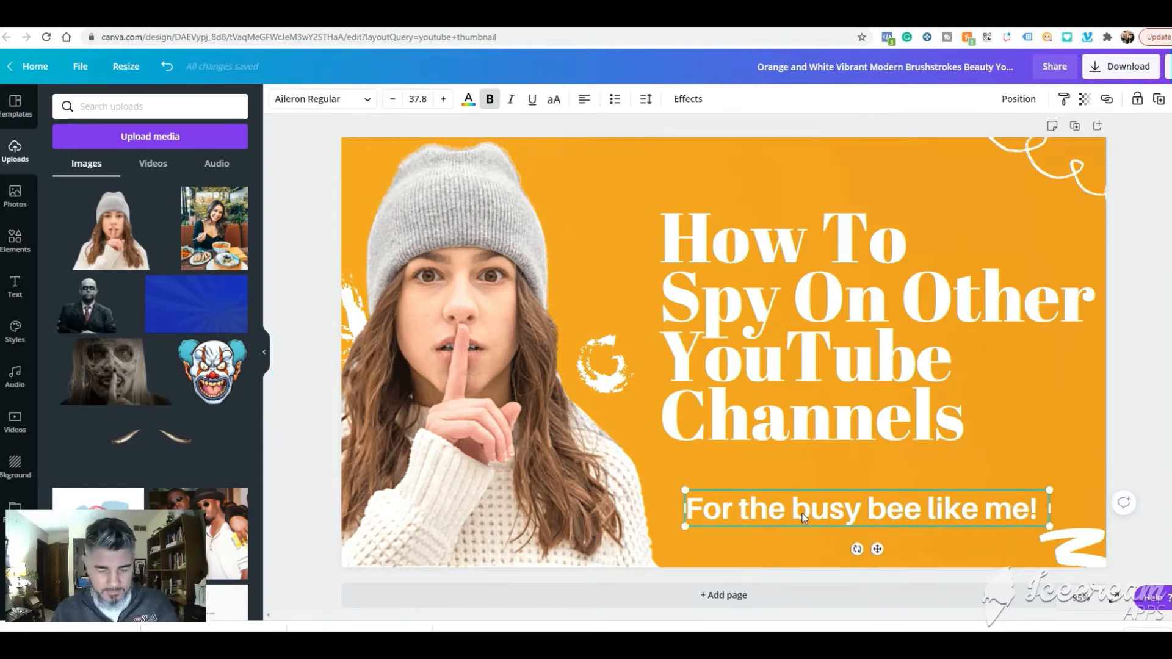
left_click(803, 514)
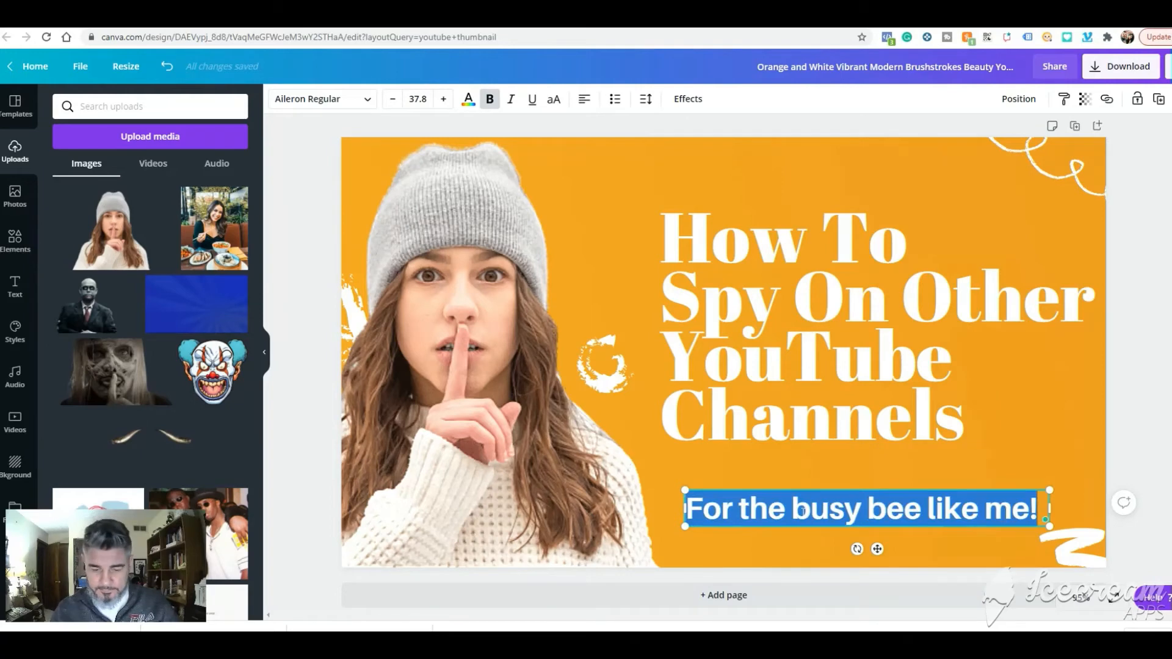
type("Find t")
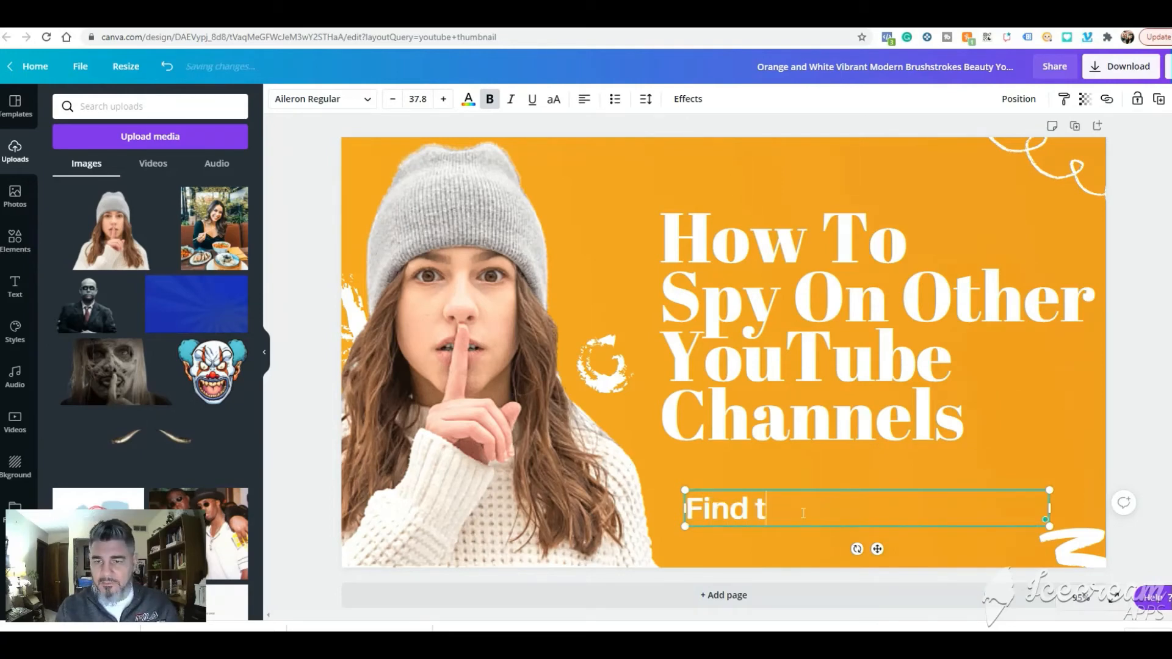
type("he Best Title")
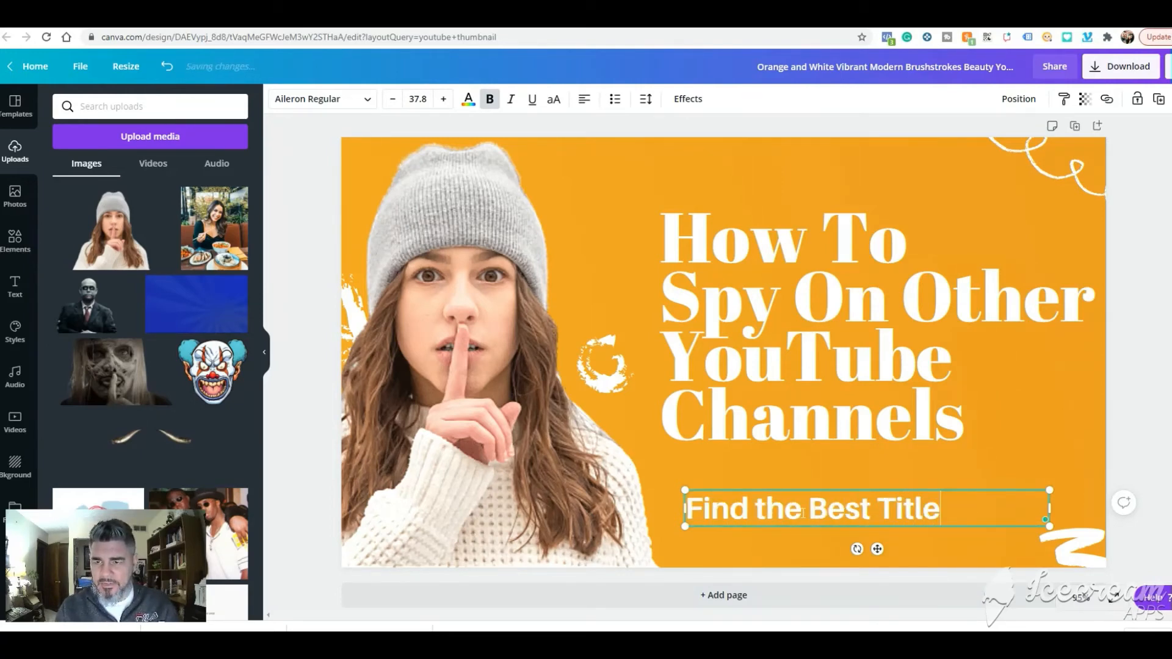
type("s & Tags")
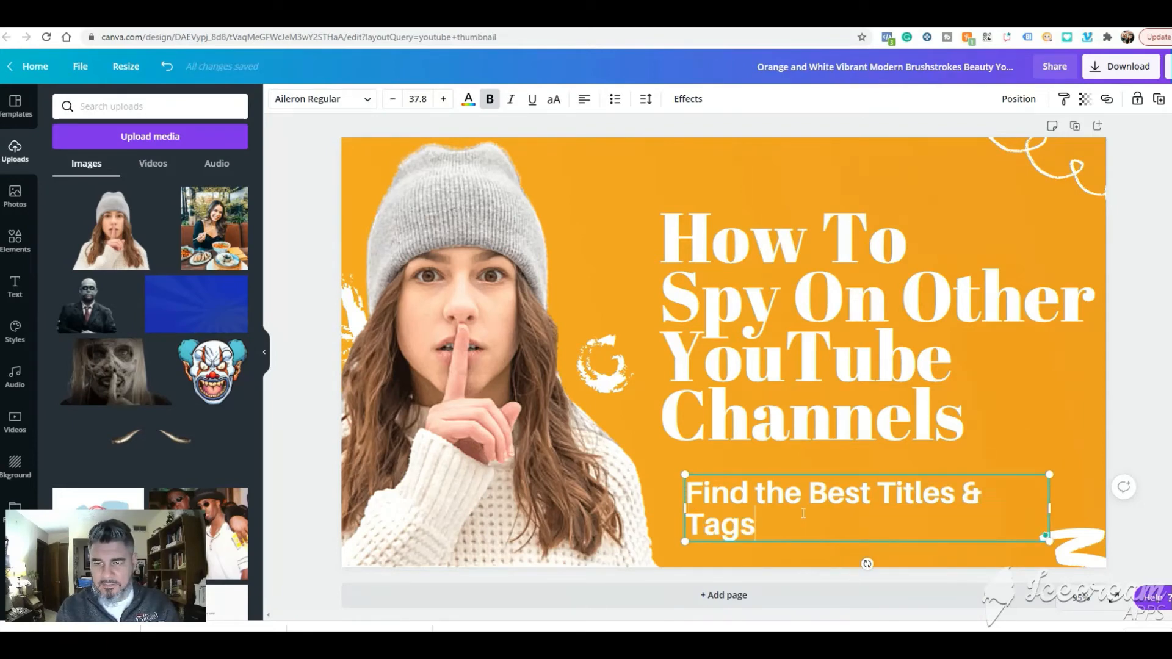
type(" that")
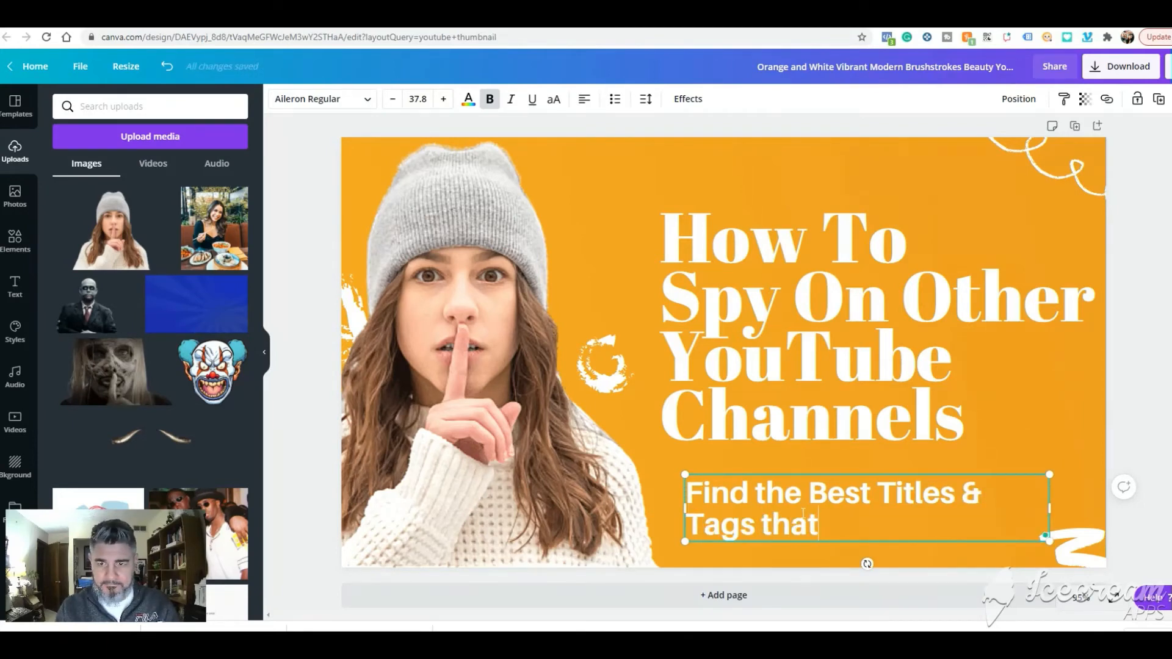
type(" Your Compe")
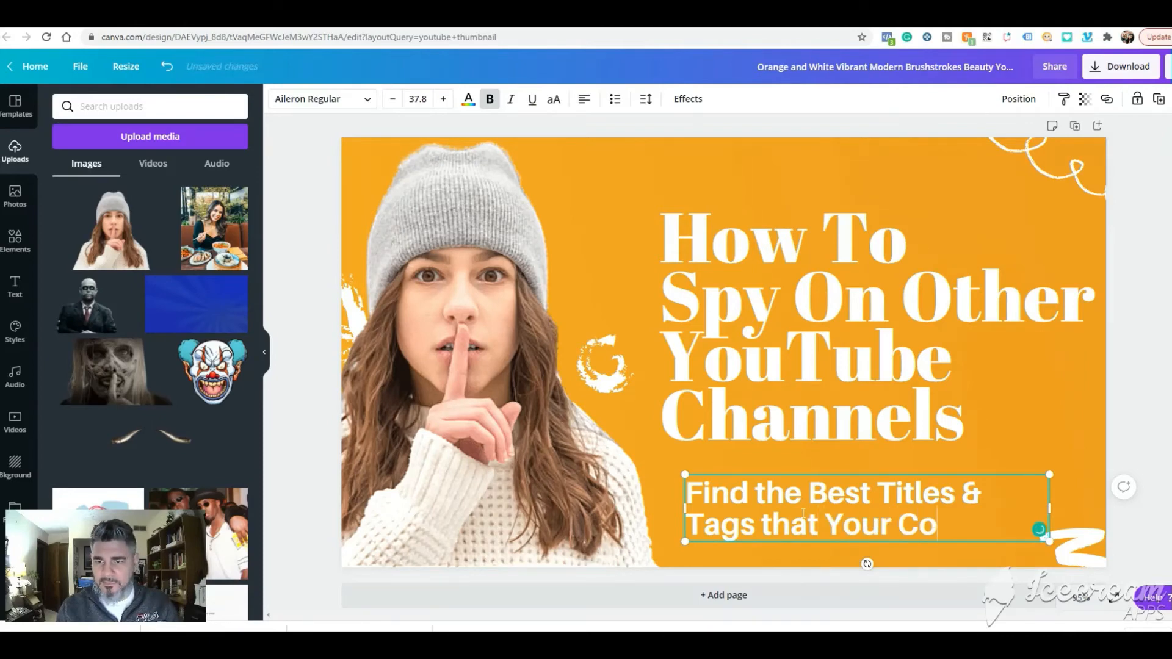
key("BackSpace")
key("BackSpace")
key("BackSpace")
key("BackSpace")
key("BackSpace")
key("BackSpace")
key("BackSpace")
key("BackSpace")
key("BackSpace")
key("BackSpace")
key("BackSpace")
key("BackSpace")
key("BackSpace")
key("BackSpace")
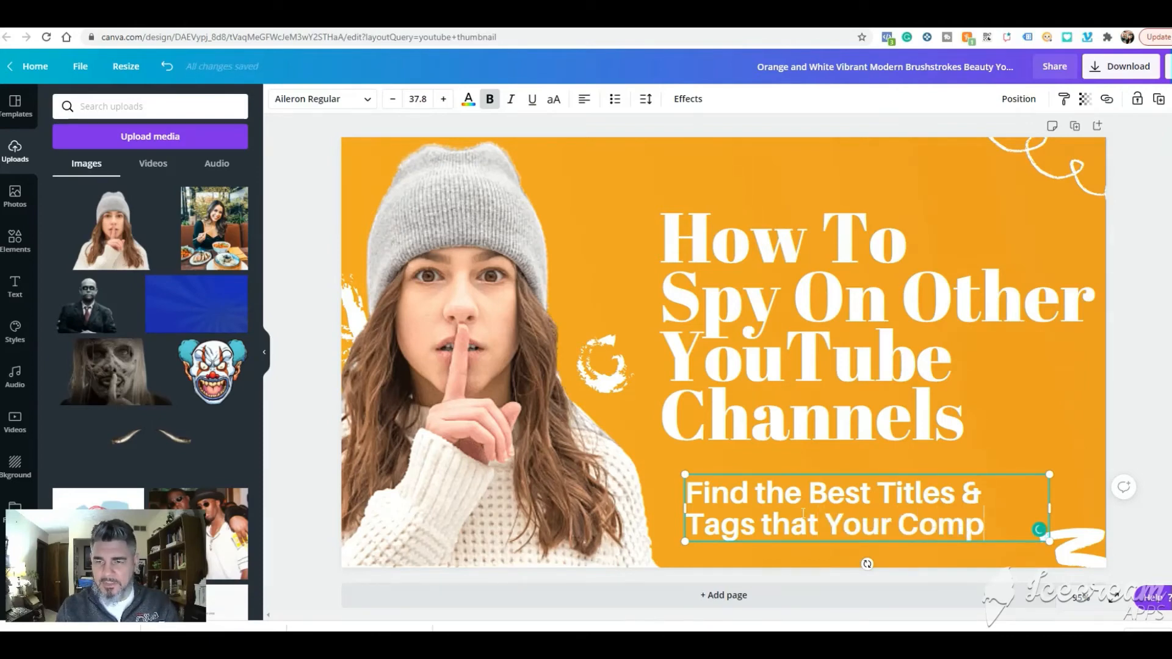
key("BackSpace")
key("BackSpace")
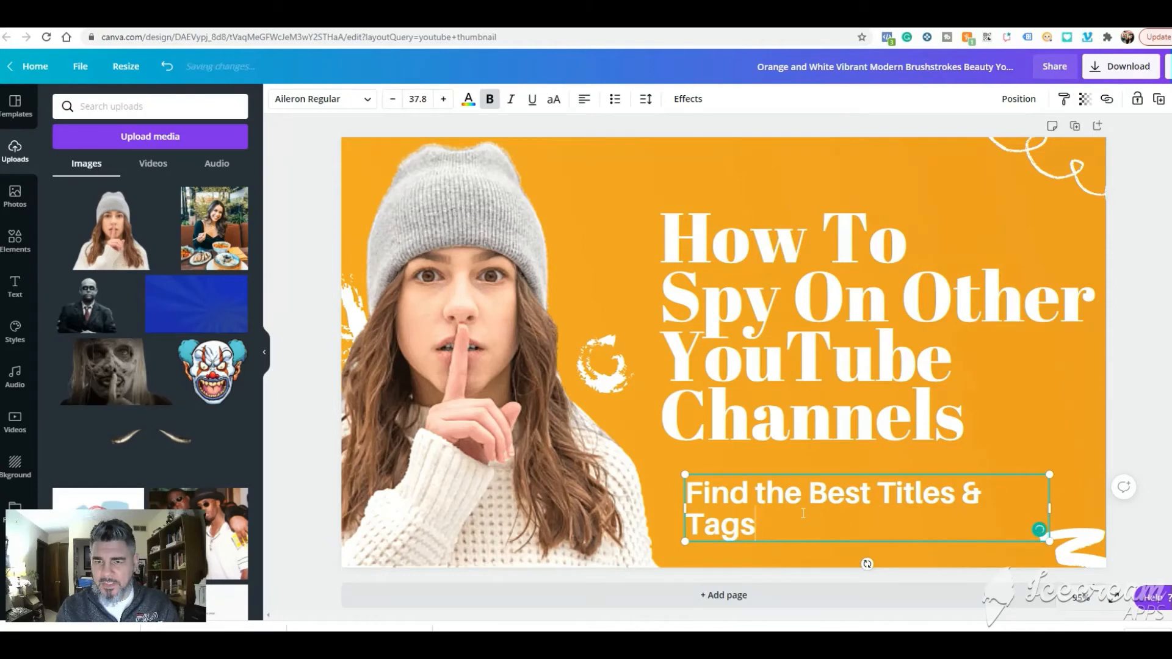
type("!")
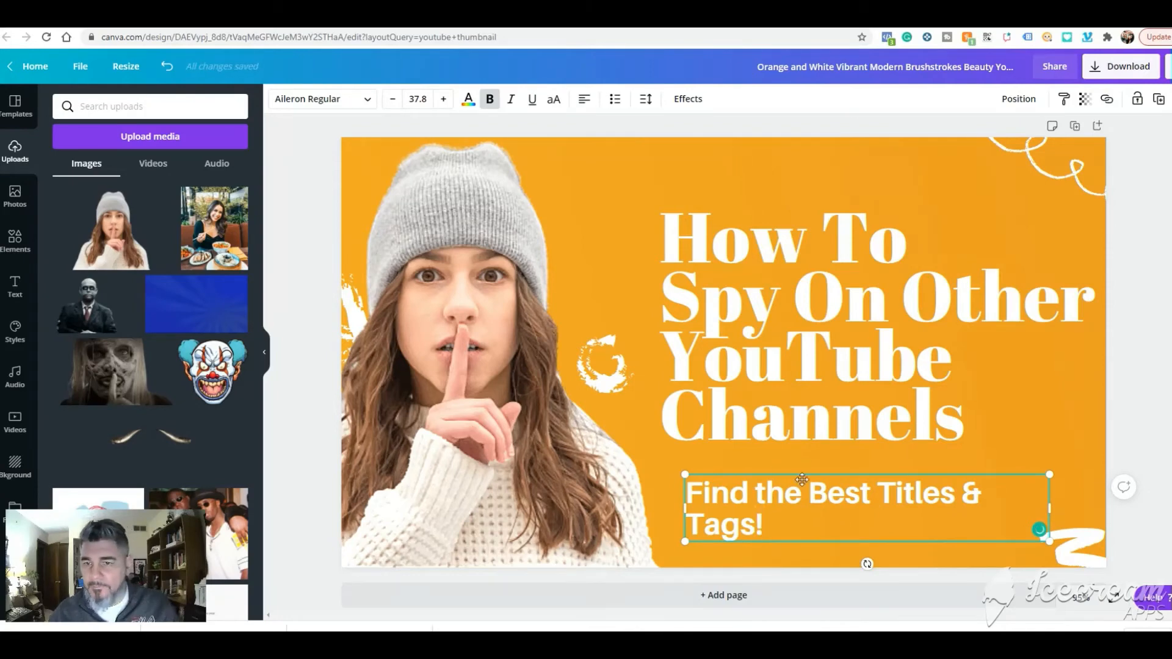
- Widen the tagline's text box so it fits on one line, and shift it slightly left beneath the headline
left_click_drag(1057, 518, 1080, 510)
left_click_drag(890, 490, 873, 487)
left_click(781, 547)
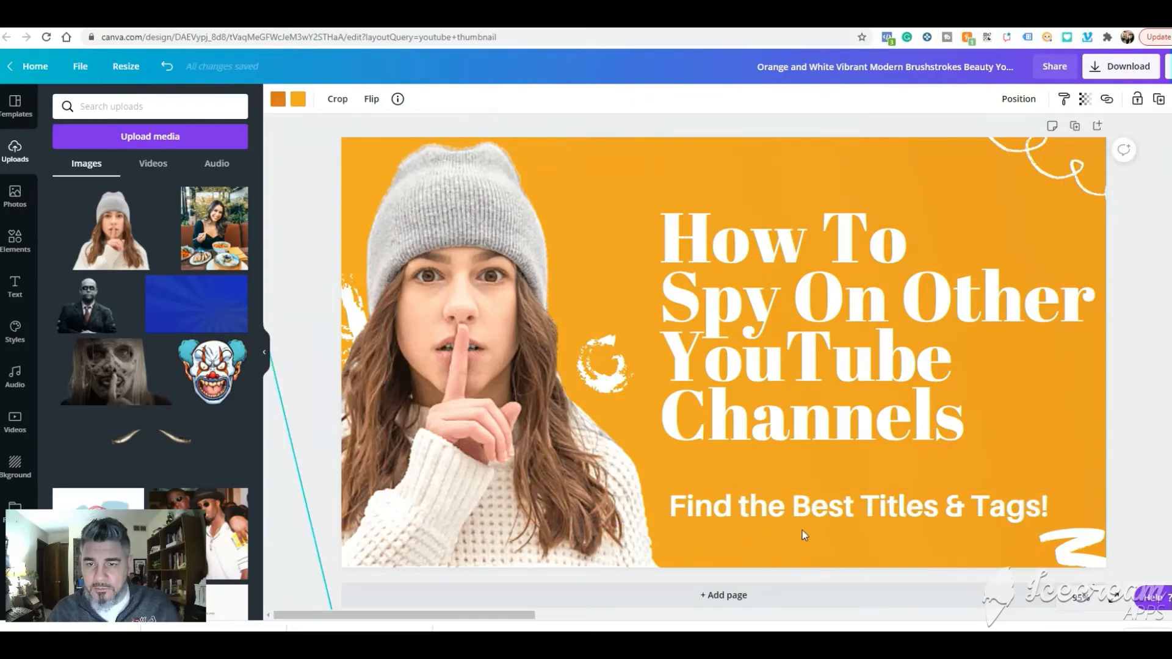
- Recolour only the word "YouTube" in the headline to the bright red from the default colours
left_click(767, 374)
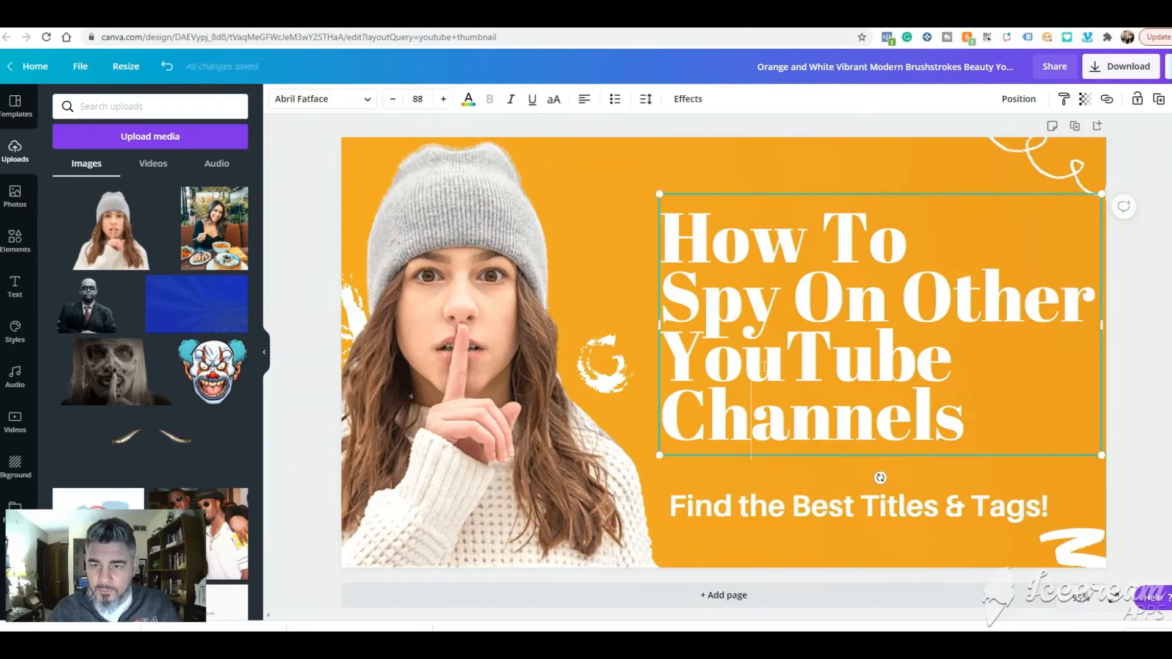
double_click(765, 369)
left_click(926, 343)
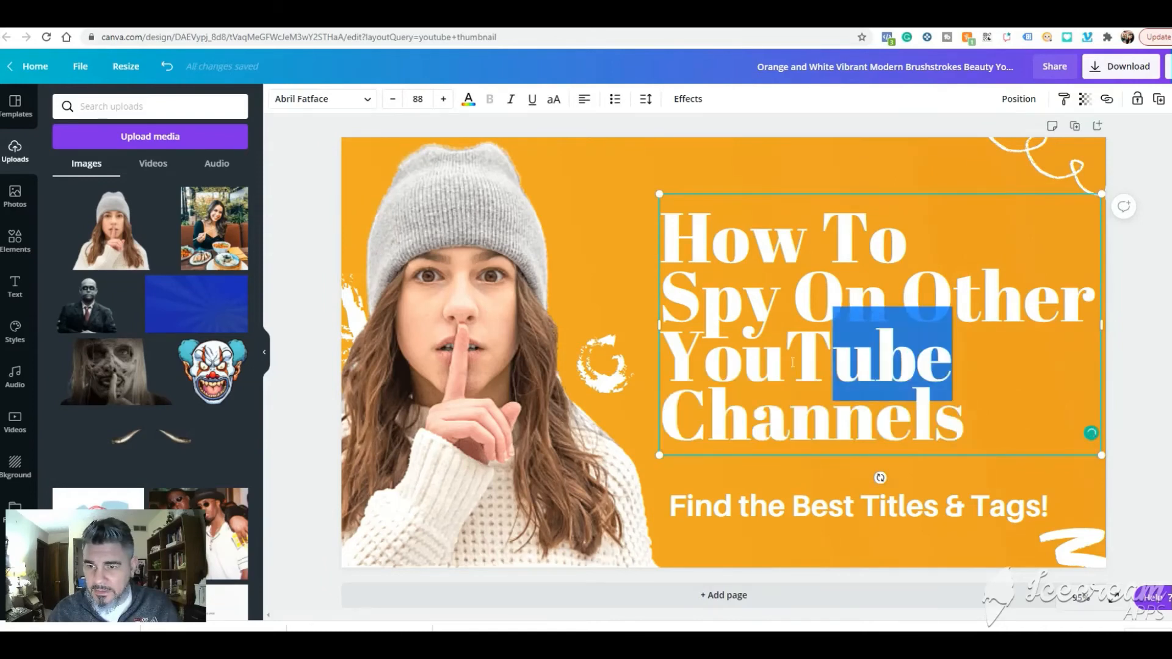
double_click(926, 351)
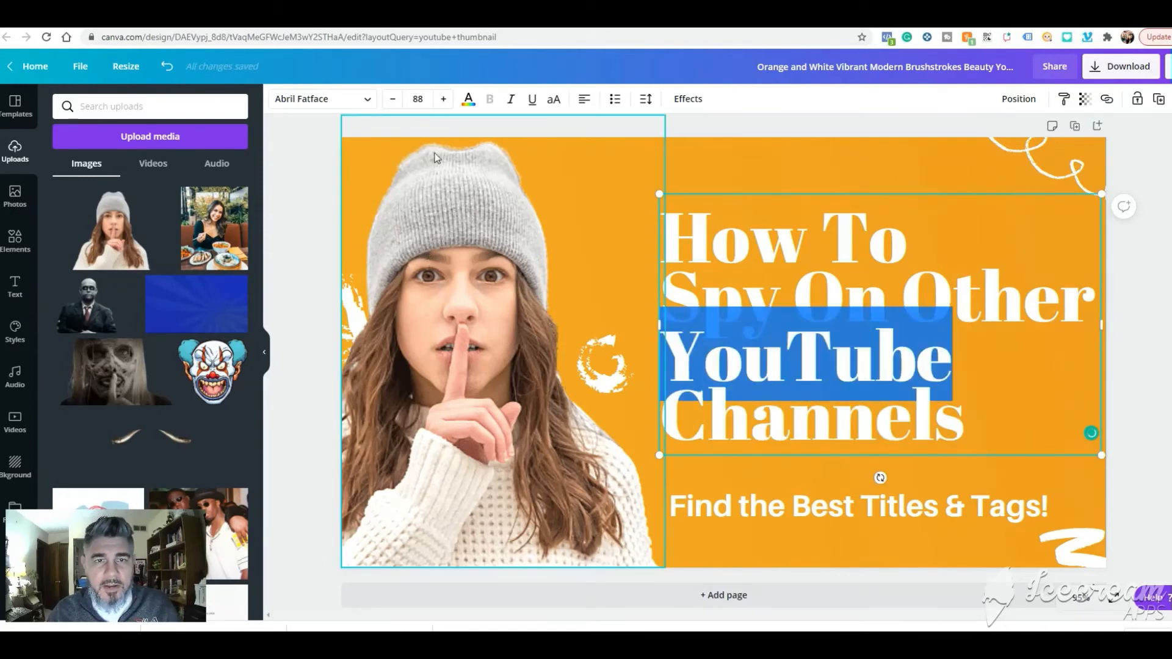
left_click(468, 99)
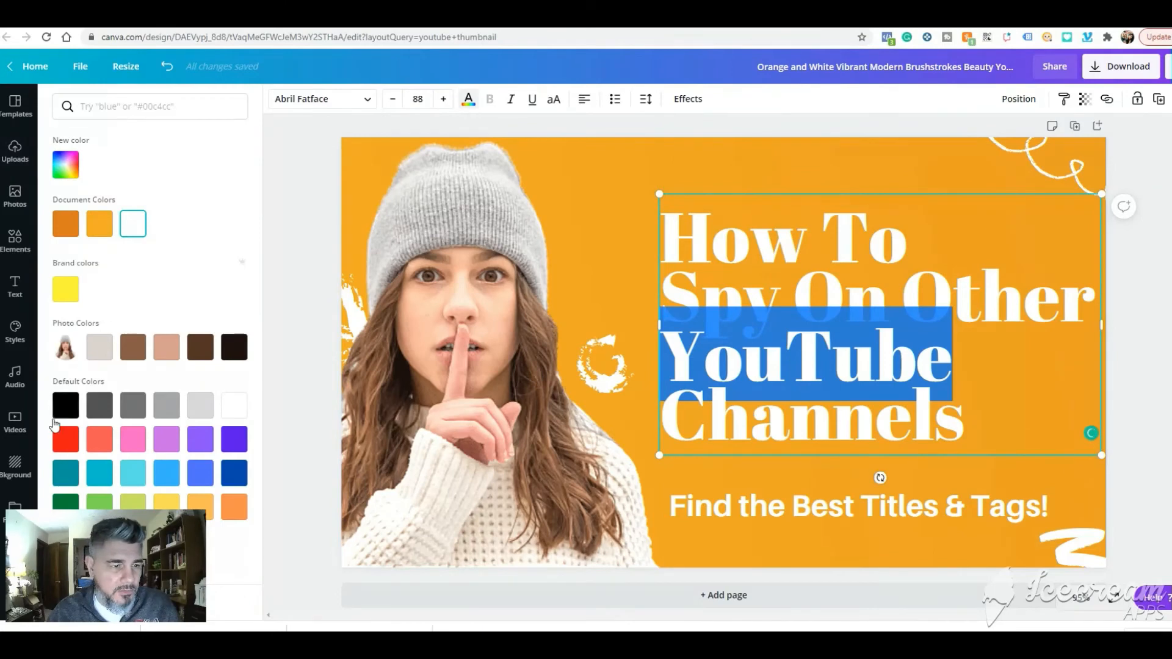
left_click(65, 439)
left_click(727, 176)
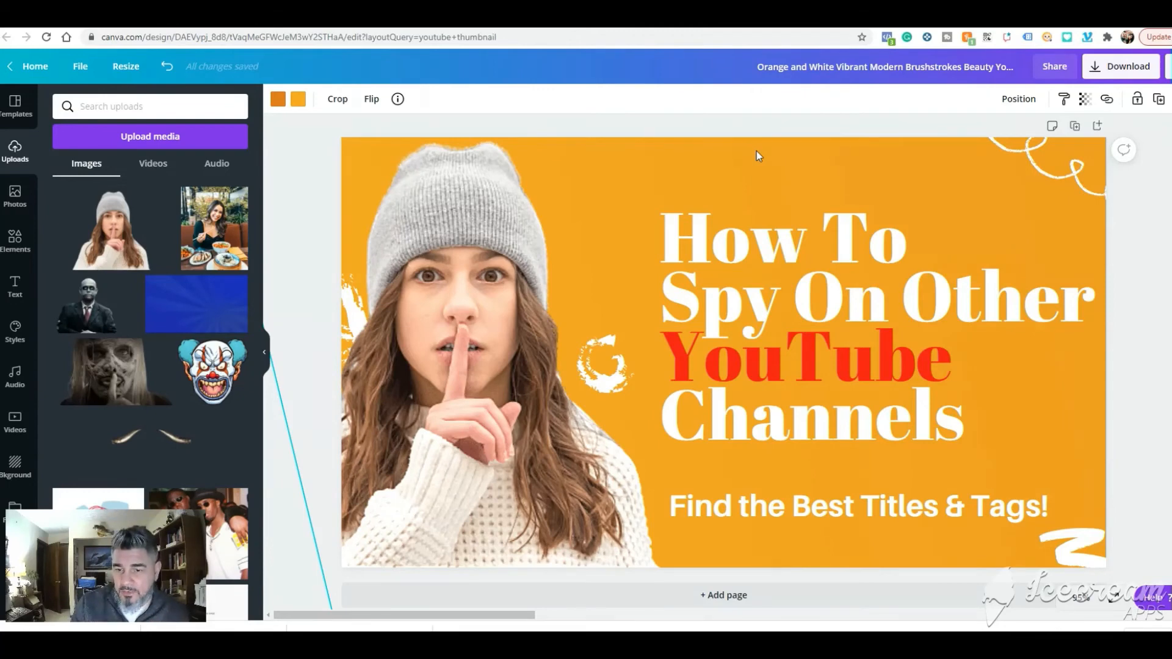
- Italicise and underline the entire tagline "Find the Best Titles & Tags!" below the headline
left_click(786, 513)
double_click(785, 510)
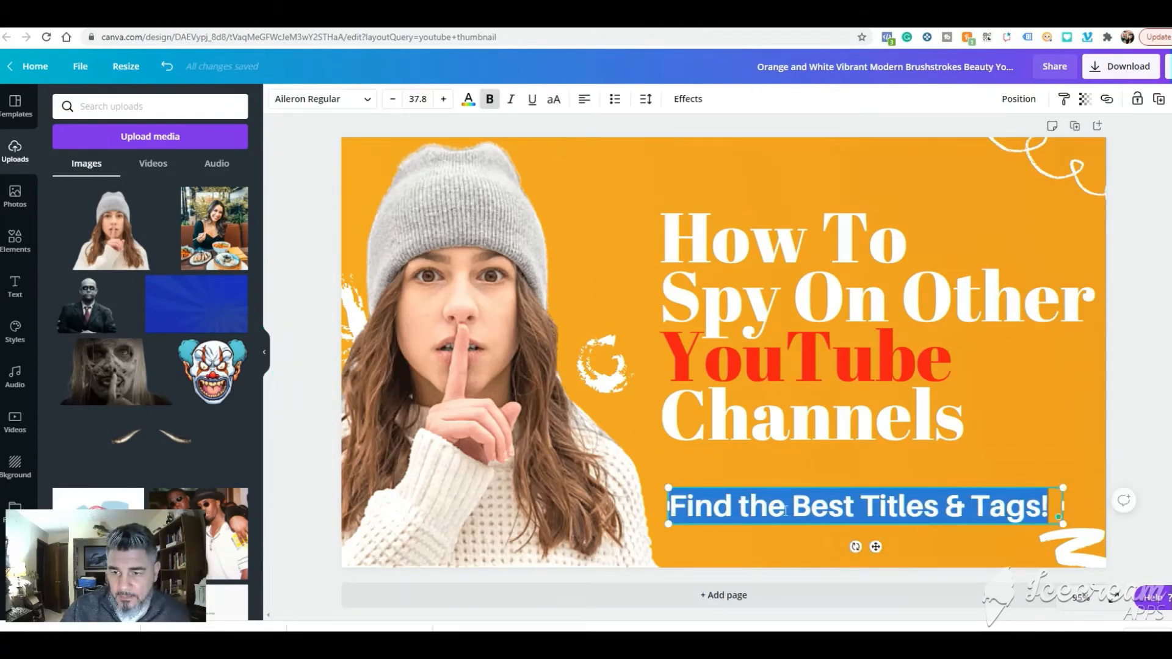
left_click(511, 99)
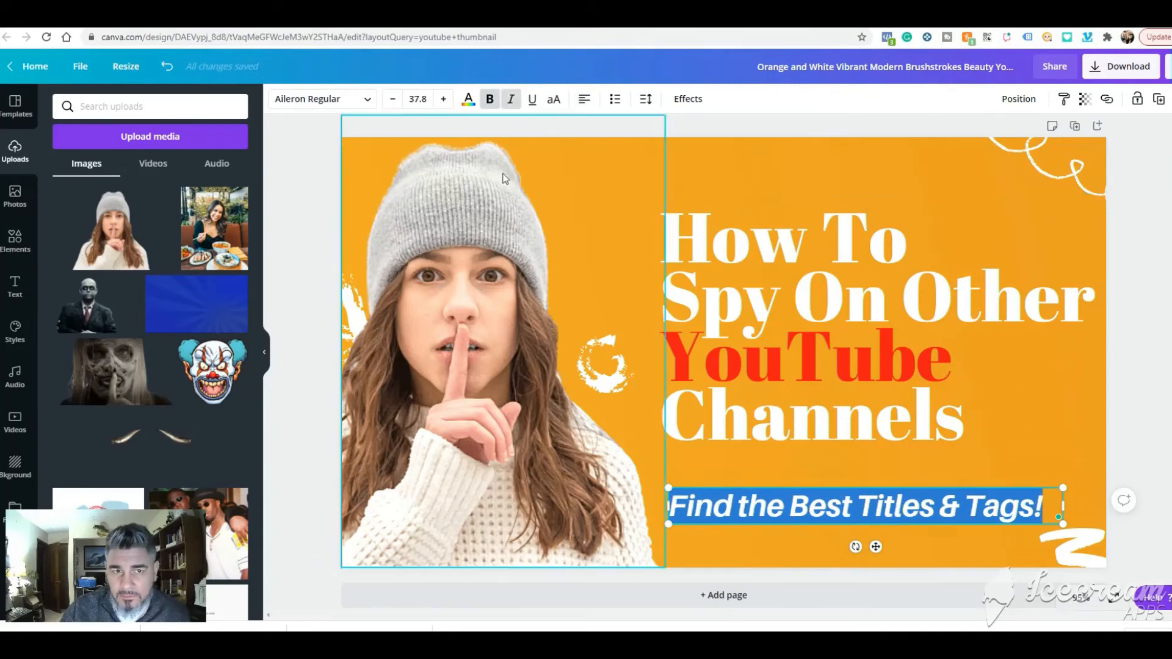
left_click(532, 99)
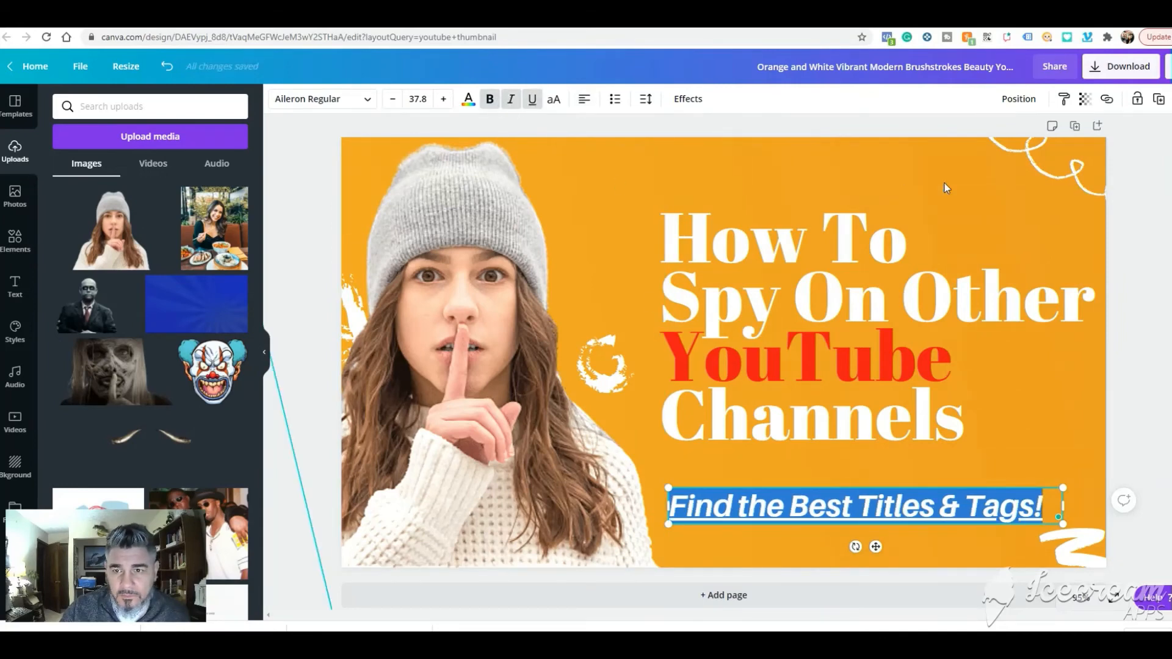
left_click(929, 167)
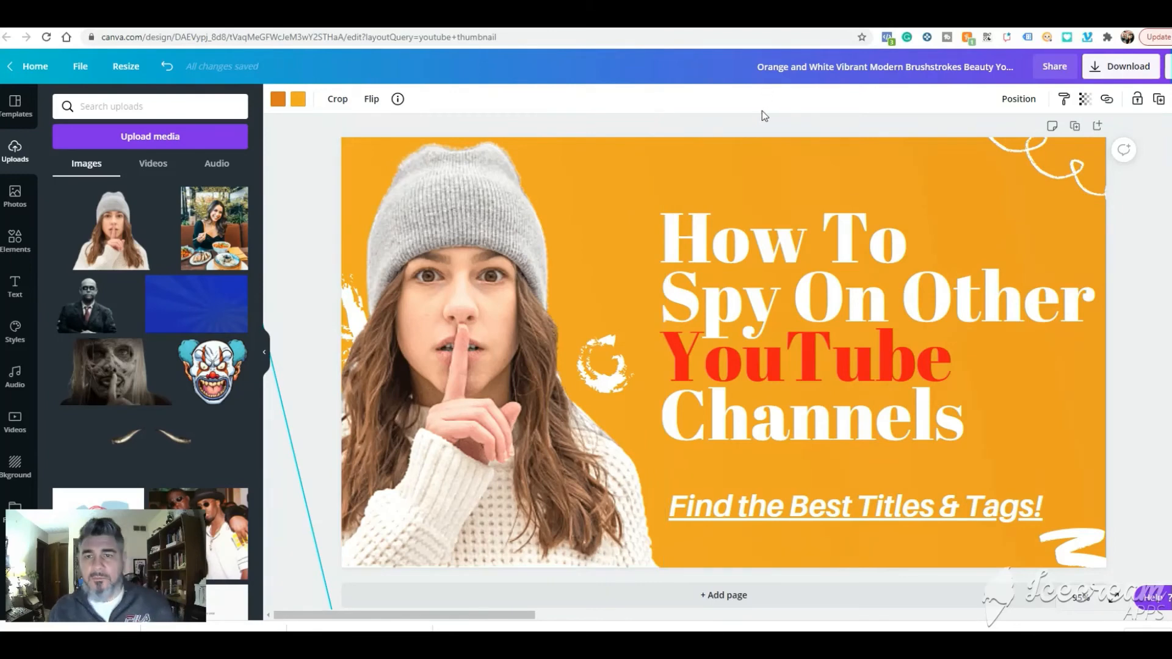